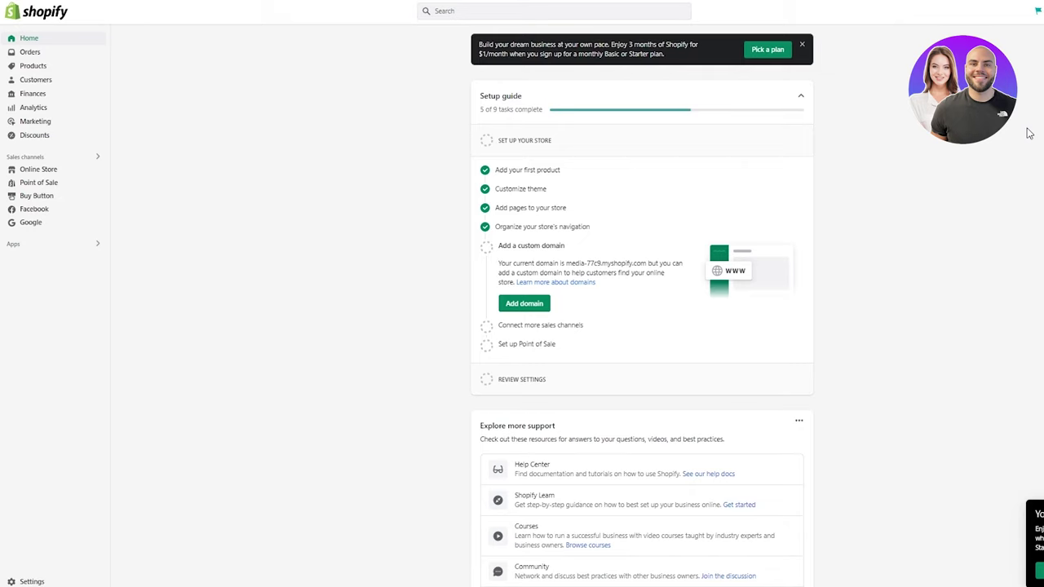
# Step: Go to the Online Store's Pages list
pyautogui.moveTo(219, 146); pyautogui.dragTo(64, 173)
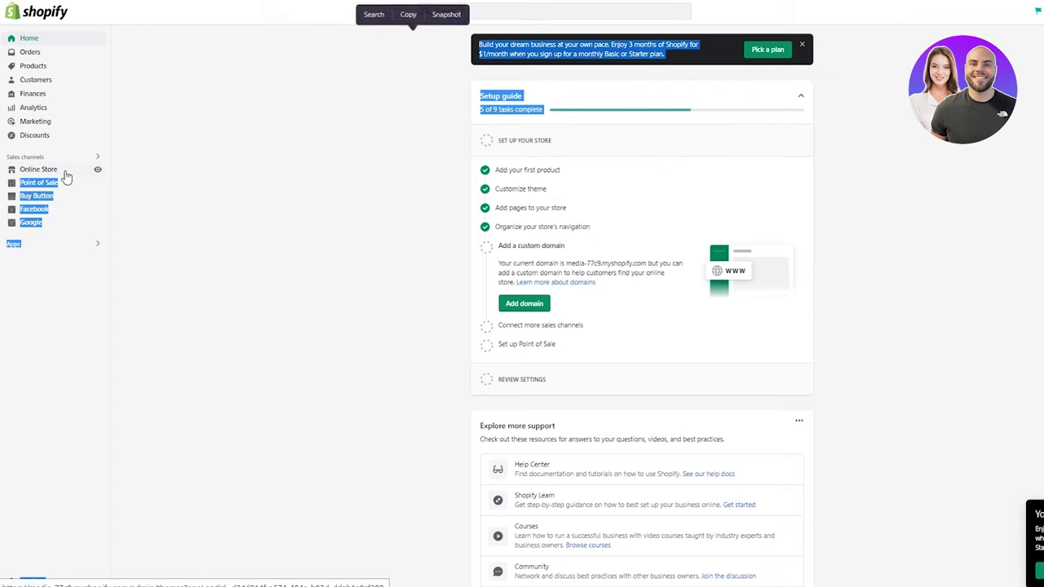
pyautogui.click(147, 176)
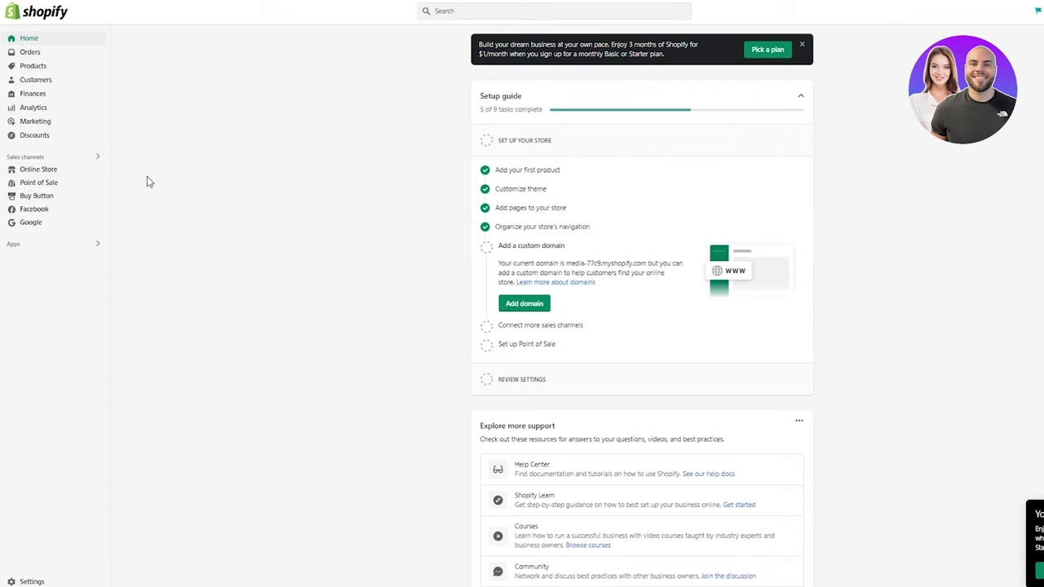
pyautogui.click(58, 175)
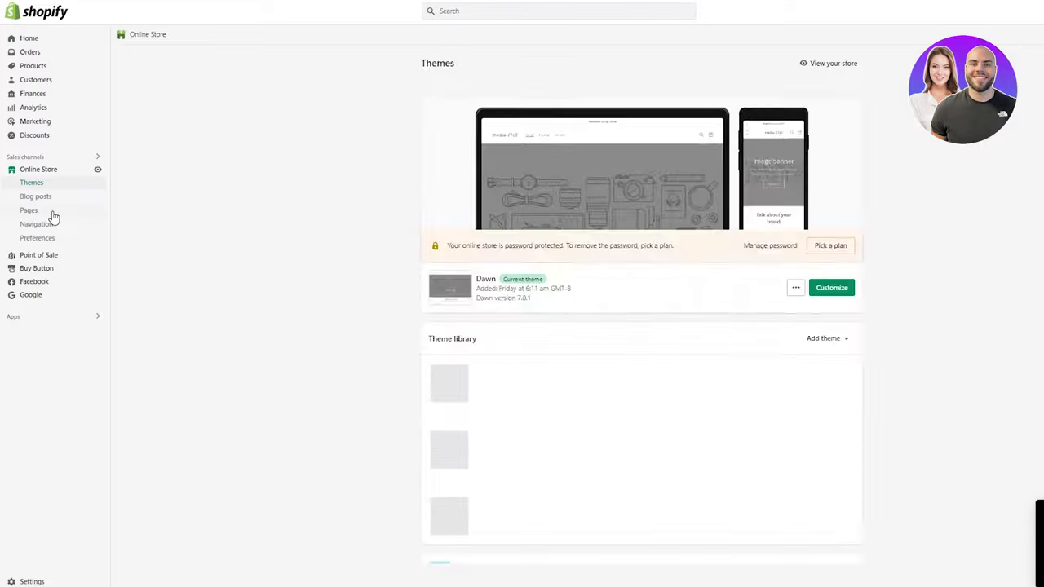
pyautogui.click(51, 212)
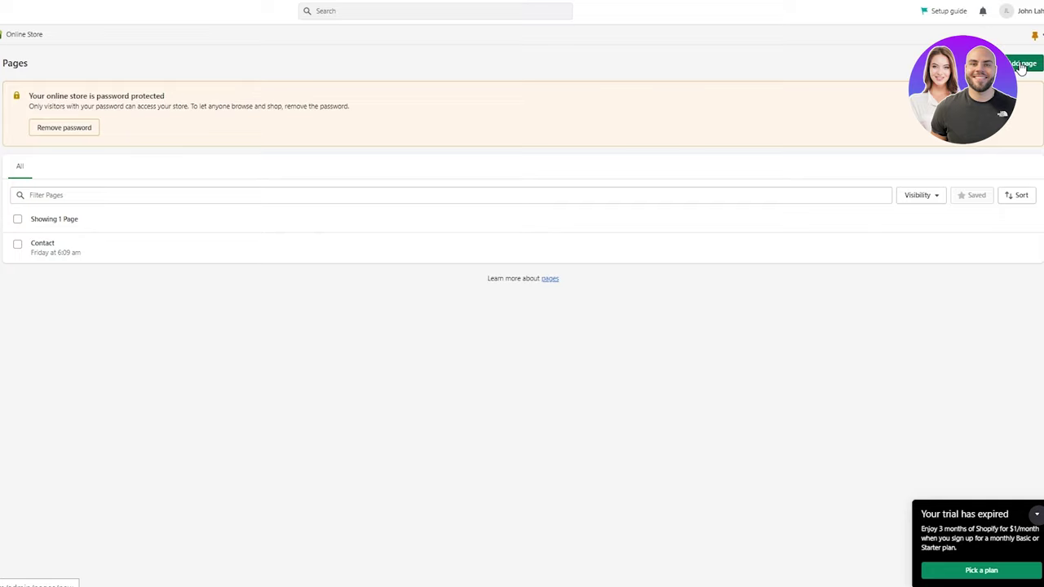
# Step: Add a new page titled 'Order Tracking' and save it
pyautogui.click(1022, 66)
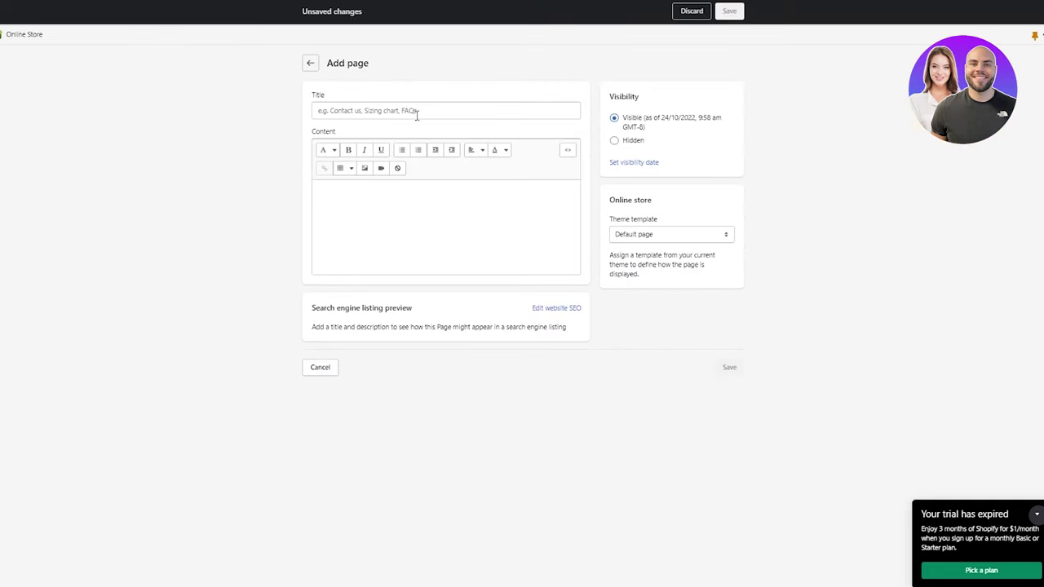
pyautogui.click(416, 113)
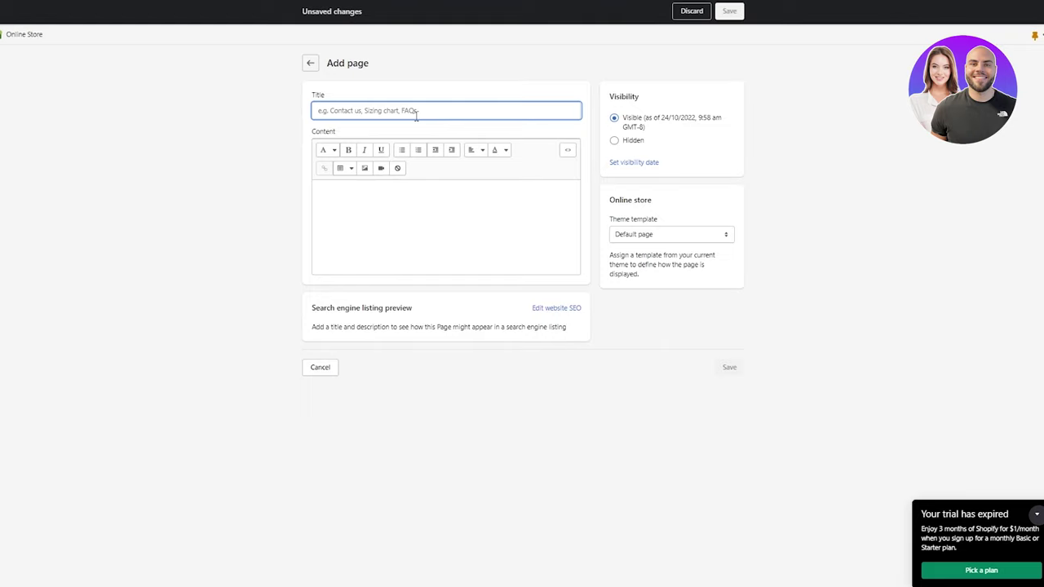
pyautogui.write('C')
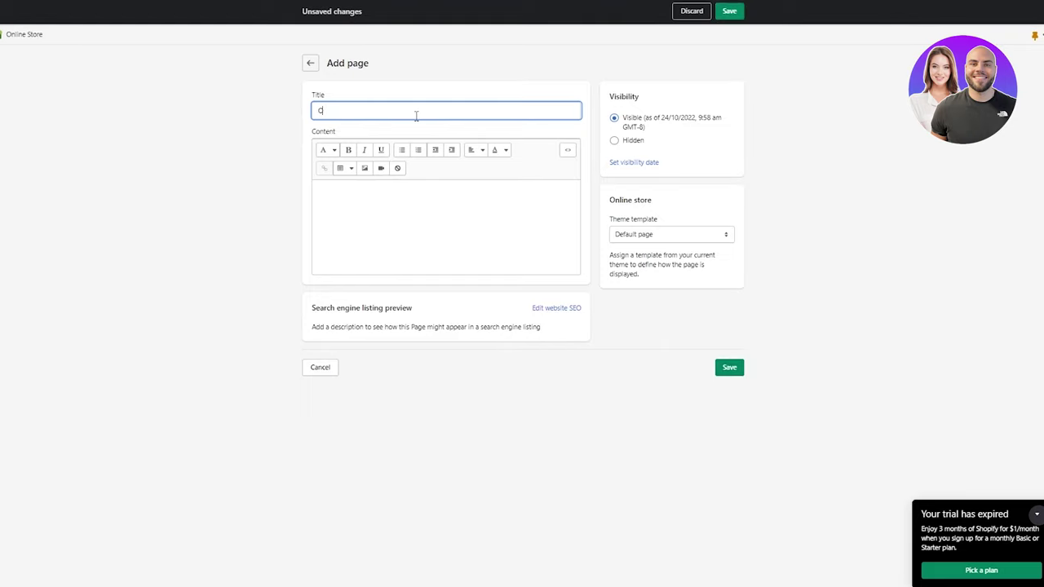
pyautogui.write('rder Tracking')
pyautogui.click(235, 226)
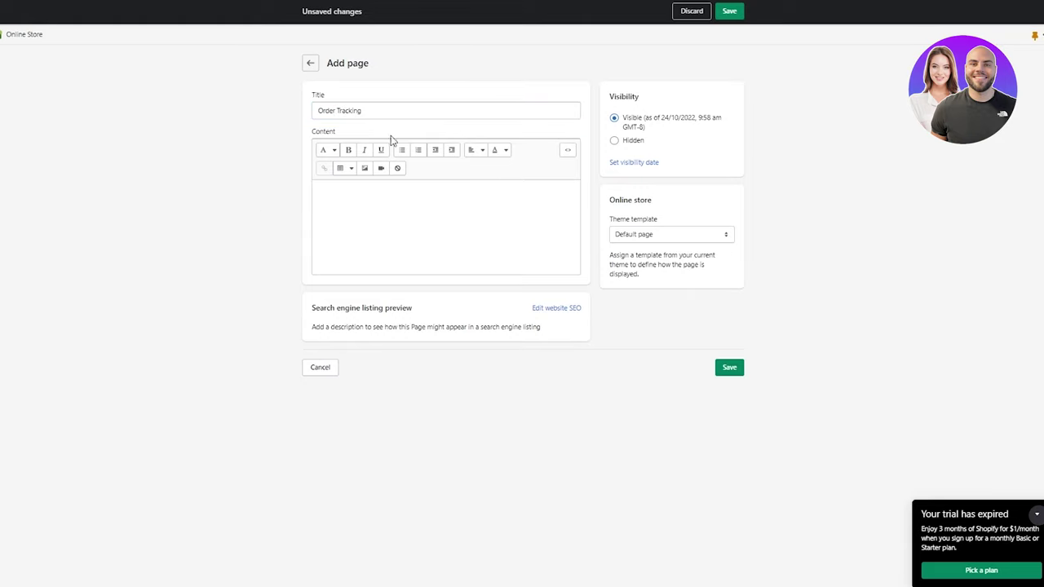
pyautogui.click(731, 16)
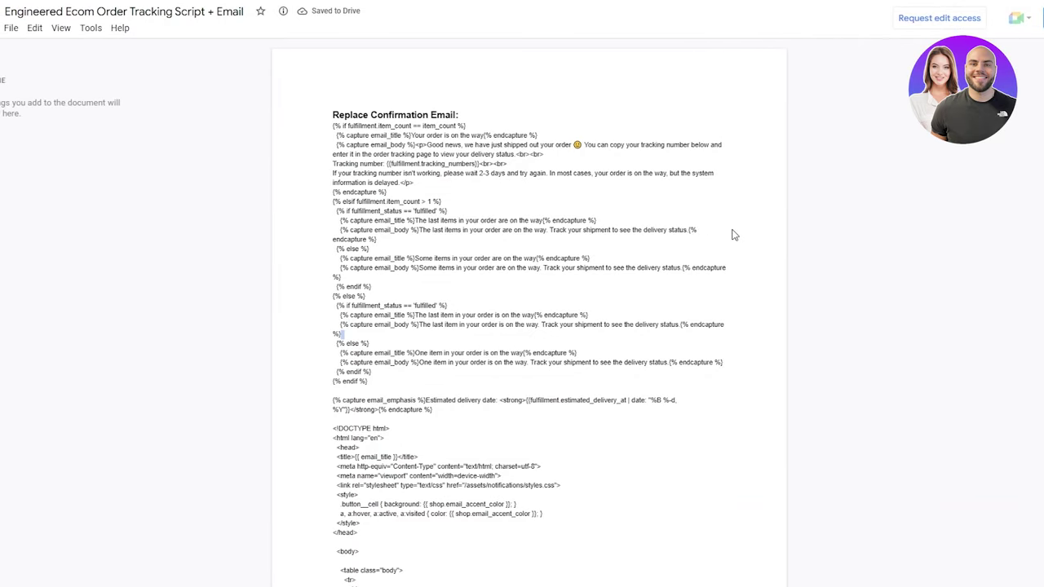
pyautogui.scroll(-20, 732, 234)
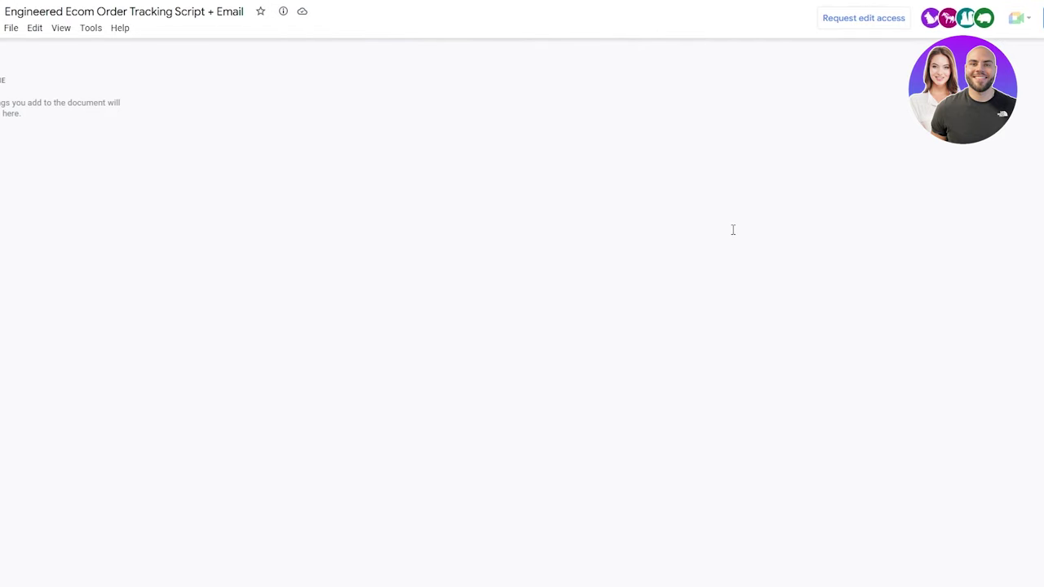
pyautogui.scroll(20, 733, 232)
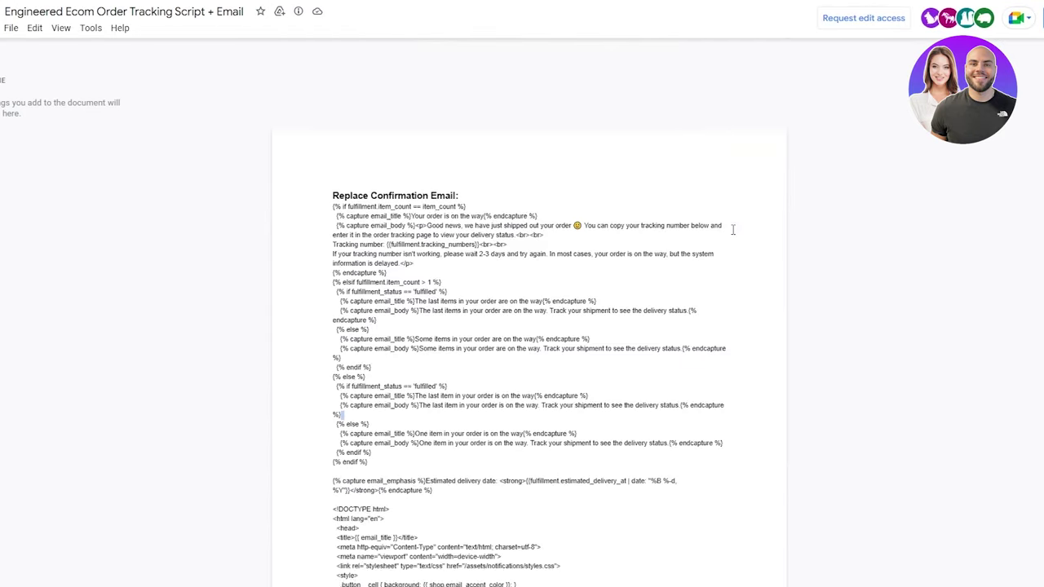
pyautogui.scroll(-3, 732, 230)
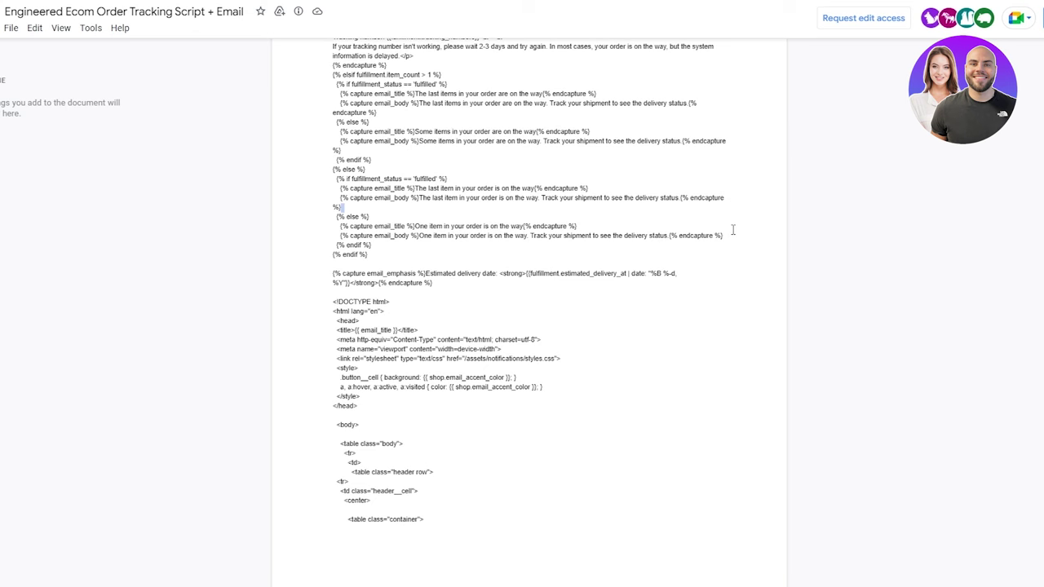
pyautogui.scroll(3, 732, 230)
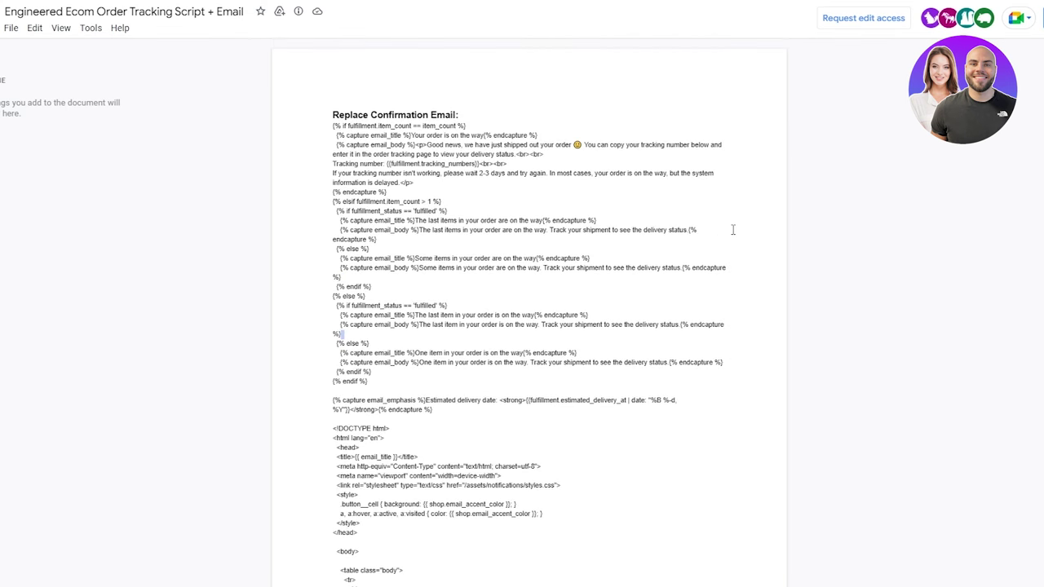
pyautogui.scroll(-20, 733, 230)
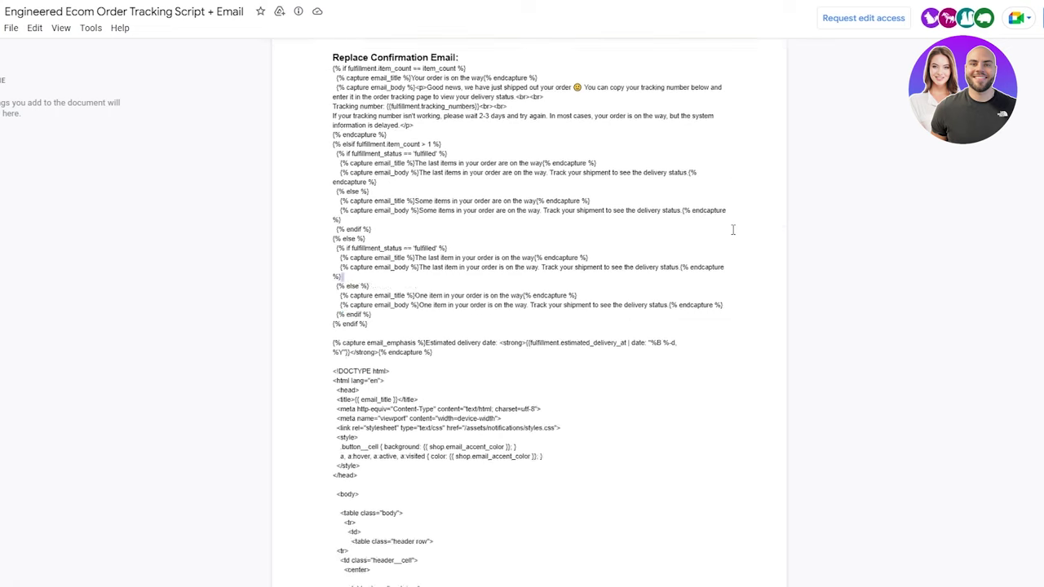
pyautogui.scroll(-1, 733, 230)
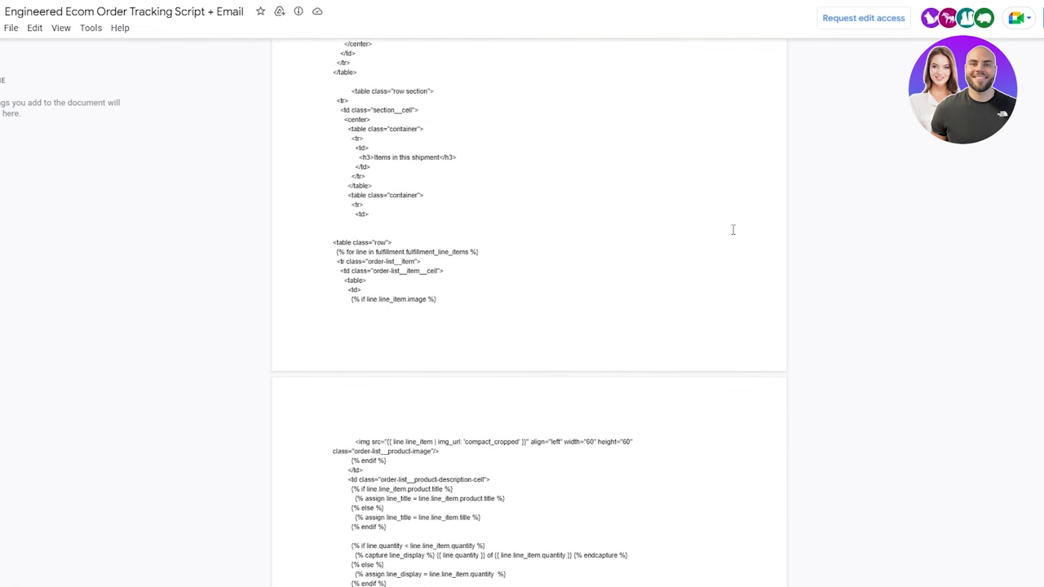
pyautogui.scroll(5, 732, 230)
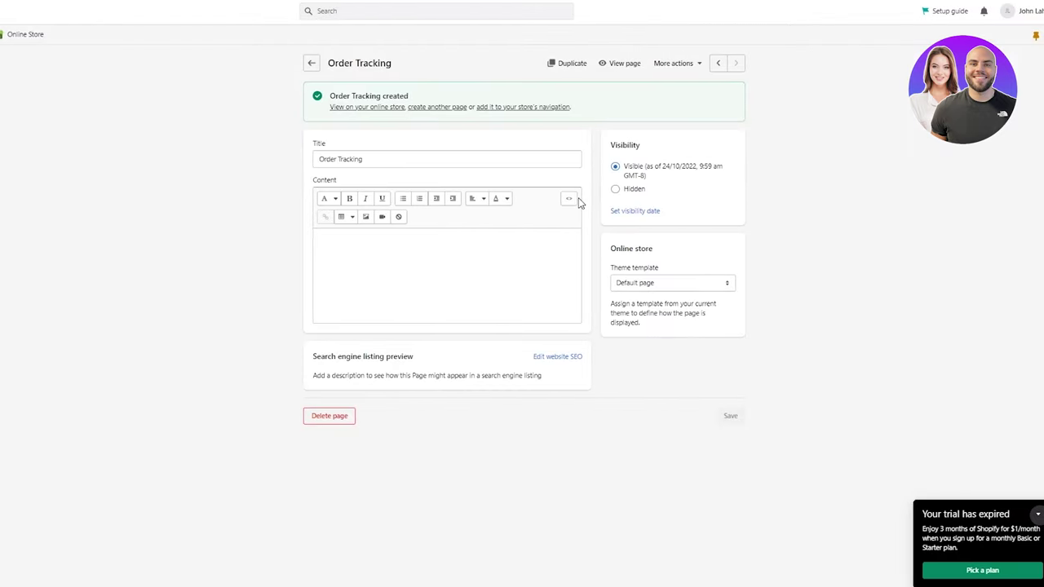
# Step: Switch the page content to HTML and paste in the doc's Tracking Page Script code
pyautogui.click(571, 203)
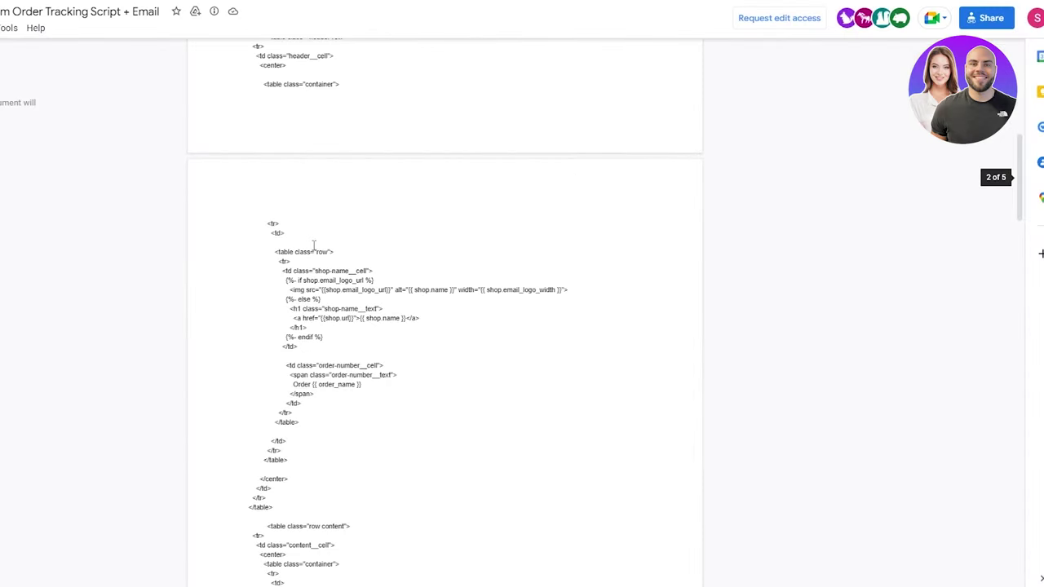
pyautogui.scroll(-20, 314, 245)
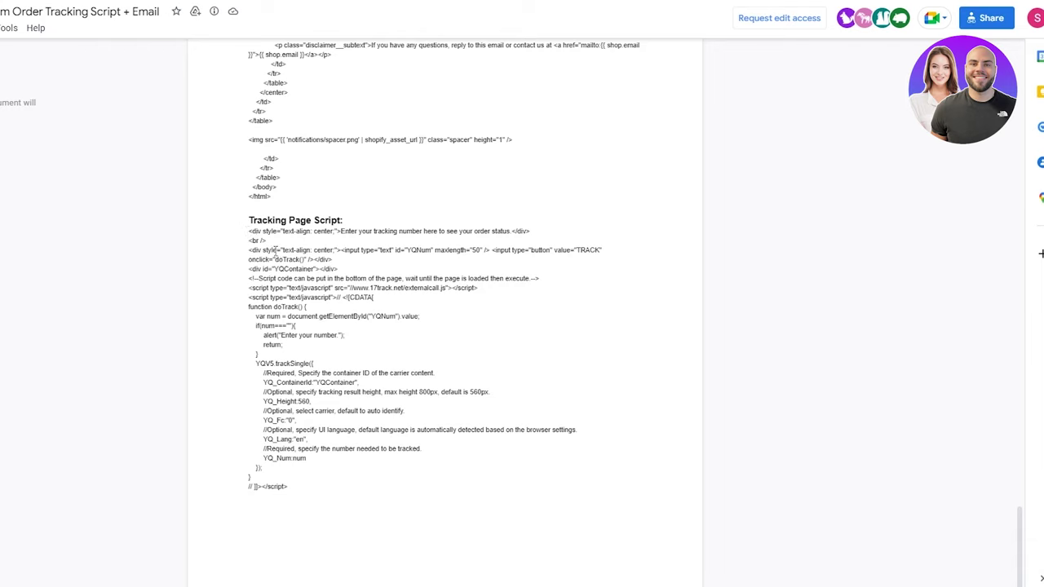
pyautogui.moveTo(245, 231); pyautogui.dragTo(413, 508)
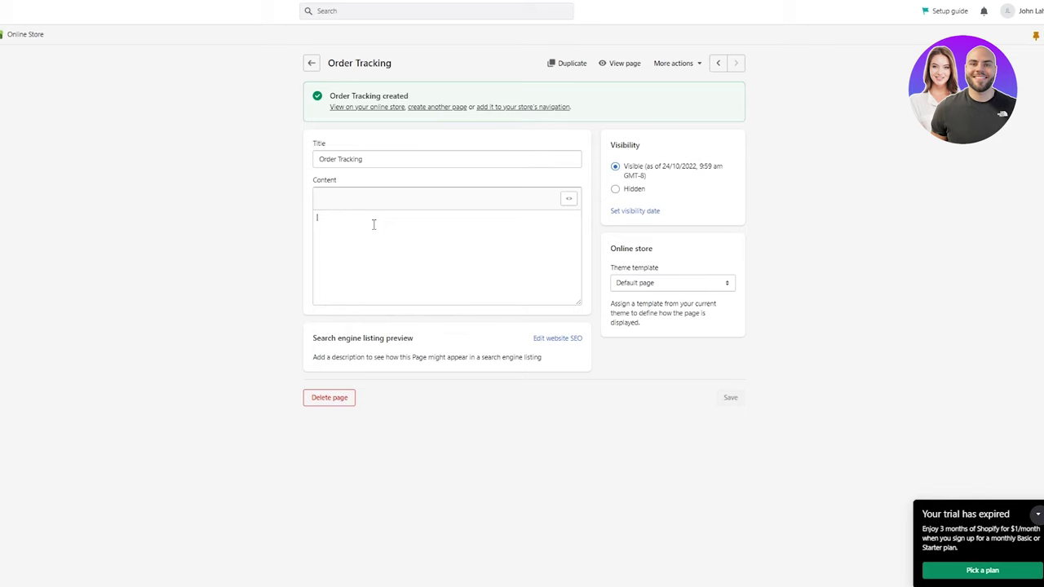
pyautogui.hotkey('ctrl', 'v')
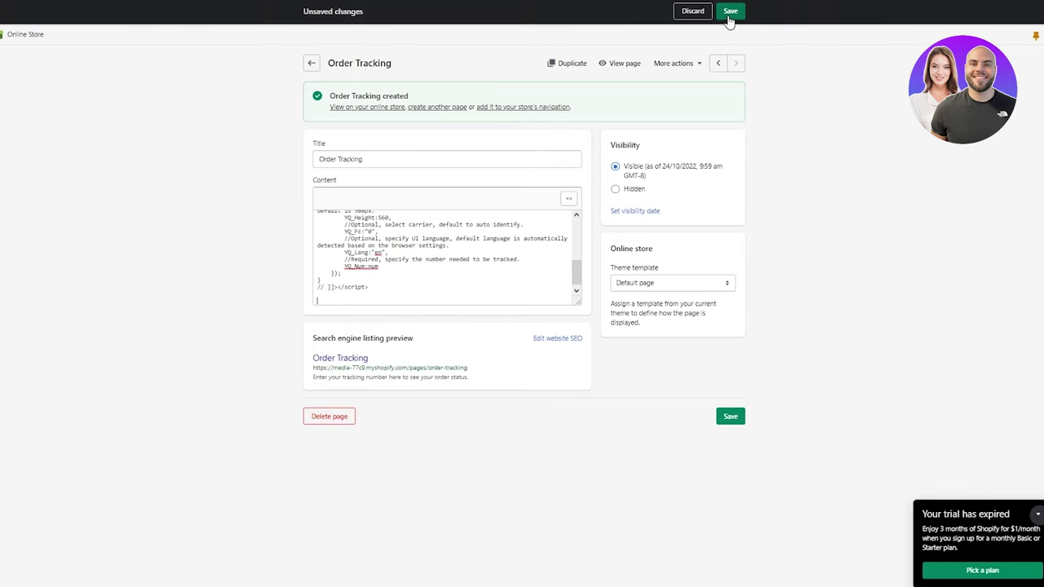
# Step: Save the Order Tracking page with its script and view it on the storefront
pyautogui.click(729, 14)
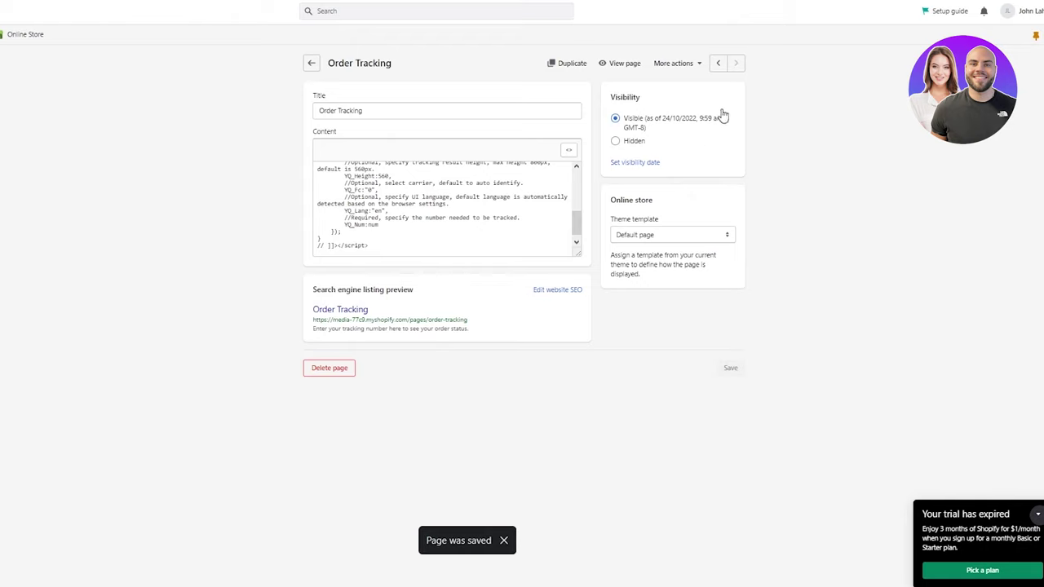
pyautogui.click(618, 67)
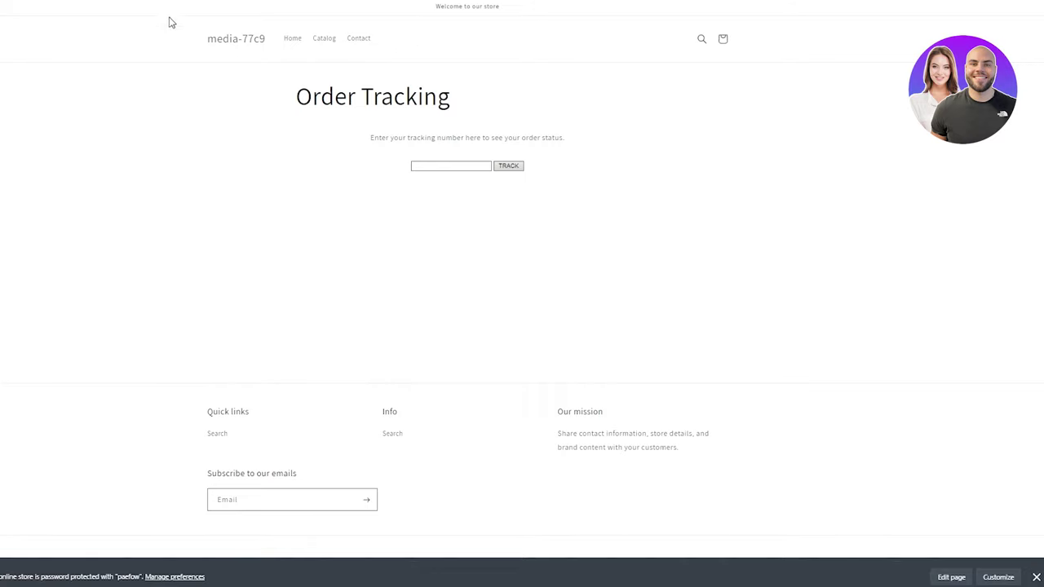
# Step: Copy the Order Tracking page URL and load it in a new browser tab
pyautogui.hotkey('ctrl', 'l')
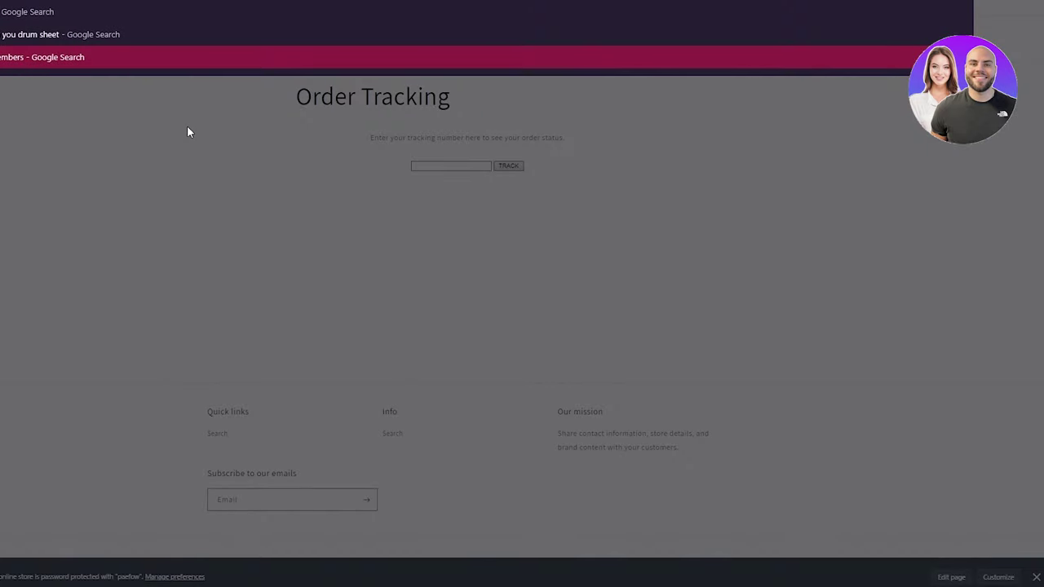
pyautogui.press('Escape')
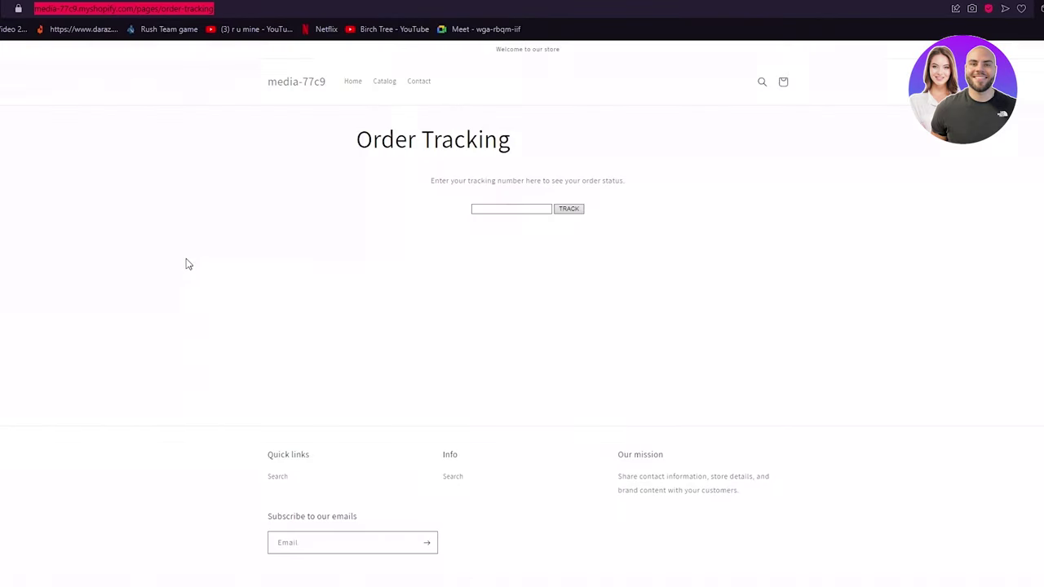
pyautogui.hotkey('ctrl', 'c')
pyautogui.hotkey('ctrl', 't')
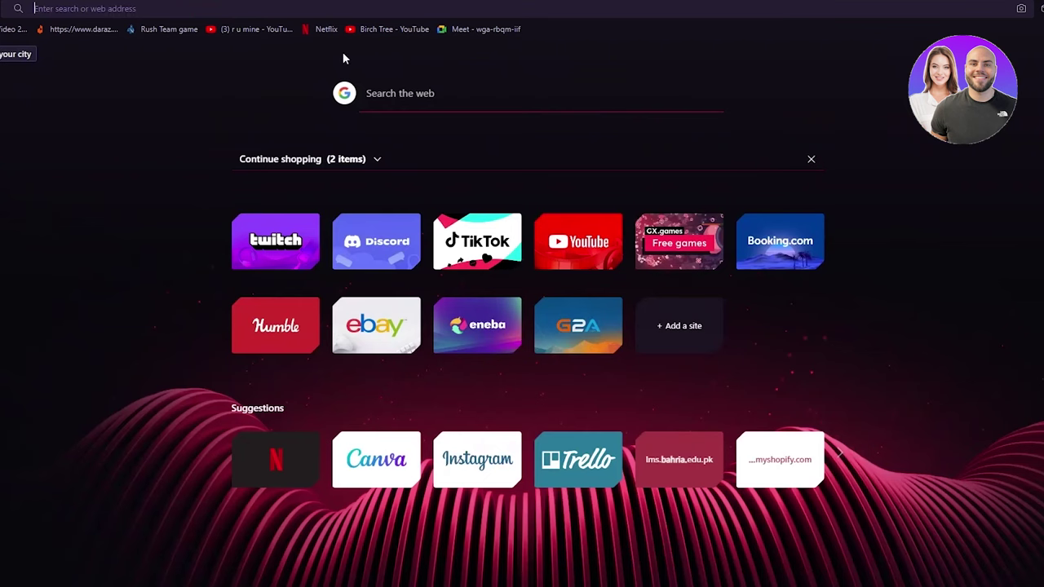
pyautogui.hotkey('ctrl', 'v')
pyautogui.click(153, 194)
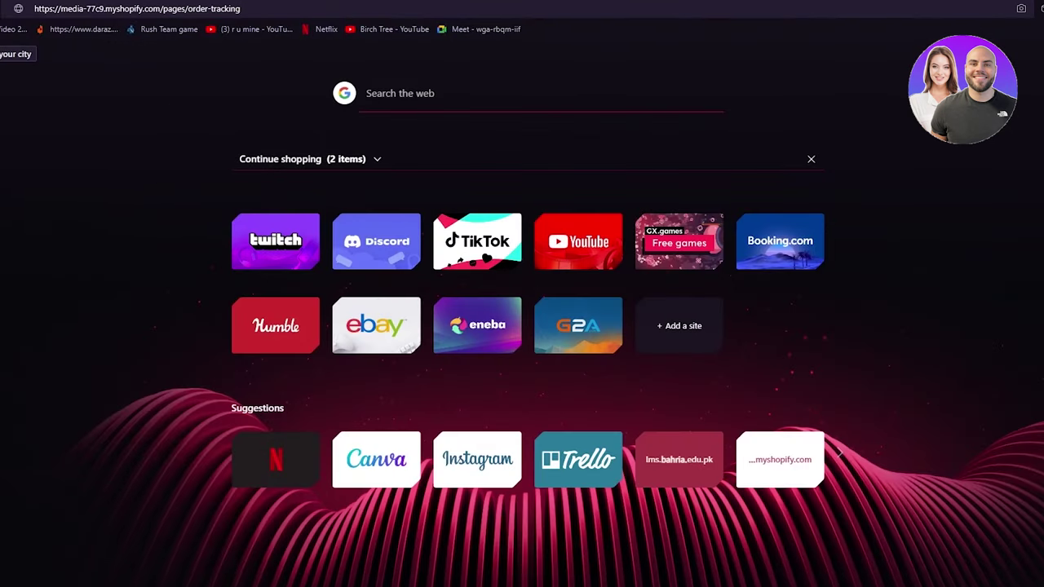
pyautogui.press('Return')
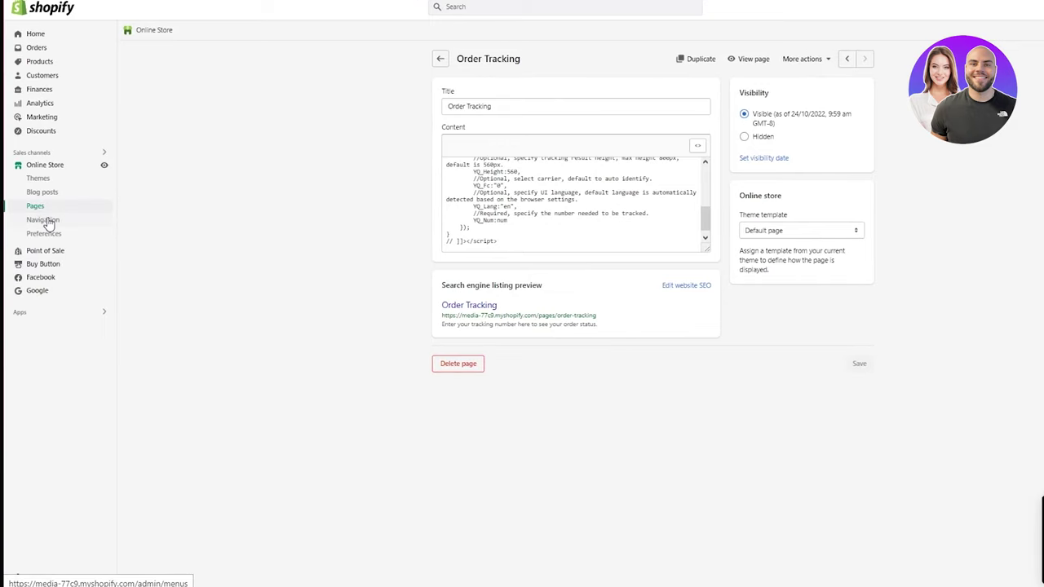
# Step: Add a Main menu item linked to Pages > Order Tracking and save the menu
pyautogui.click(51, 222)
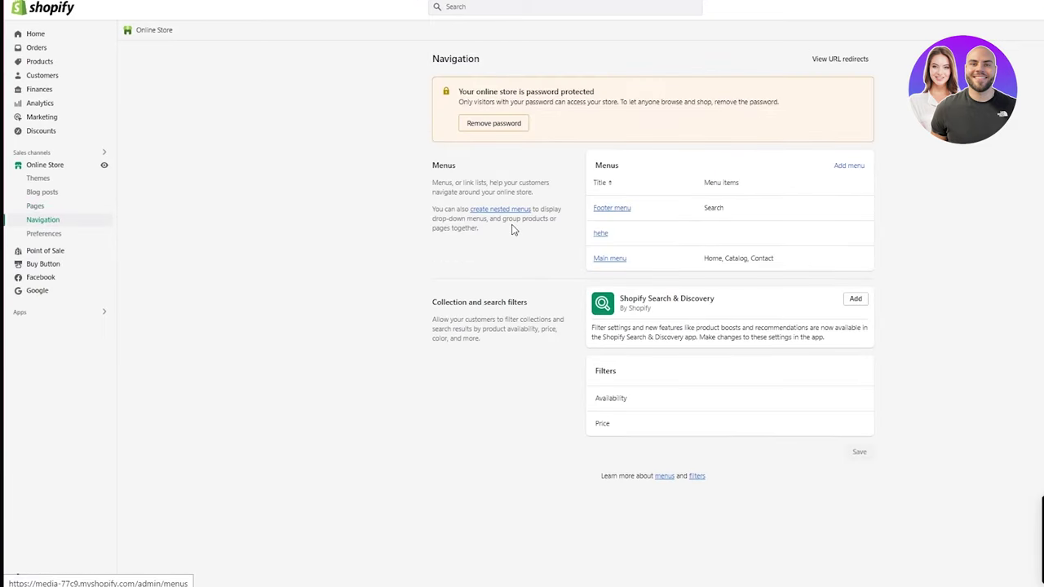
pyautogui.click(609, 260)
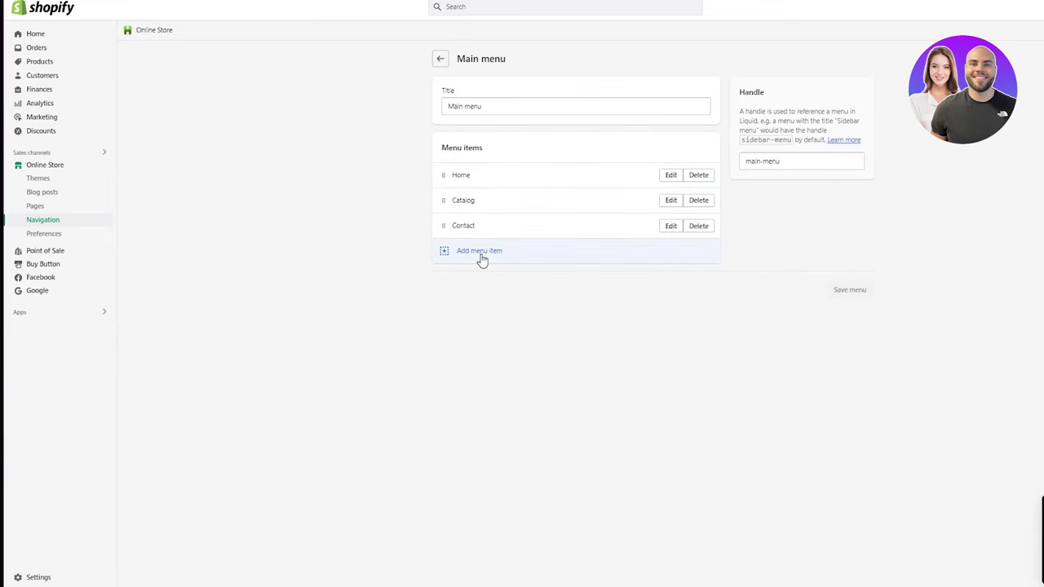
pyautogui.click(482, 260)
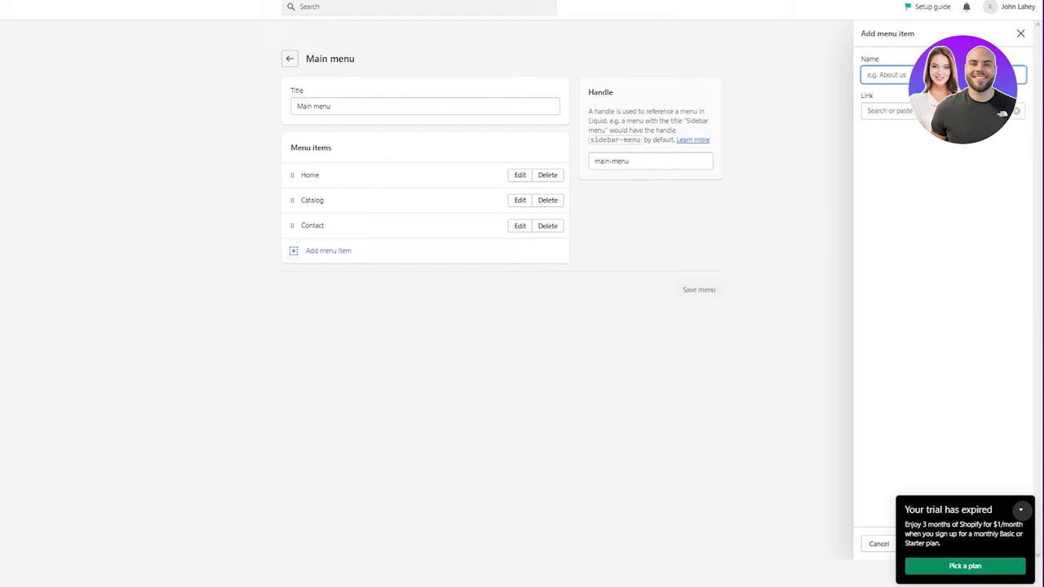
pyautogui.click(888, 110)
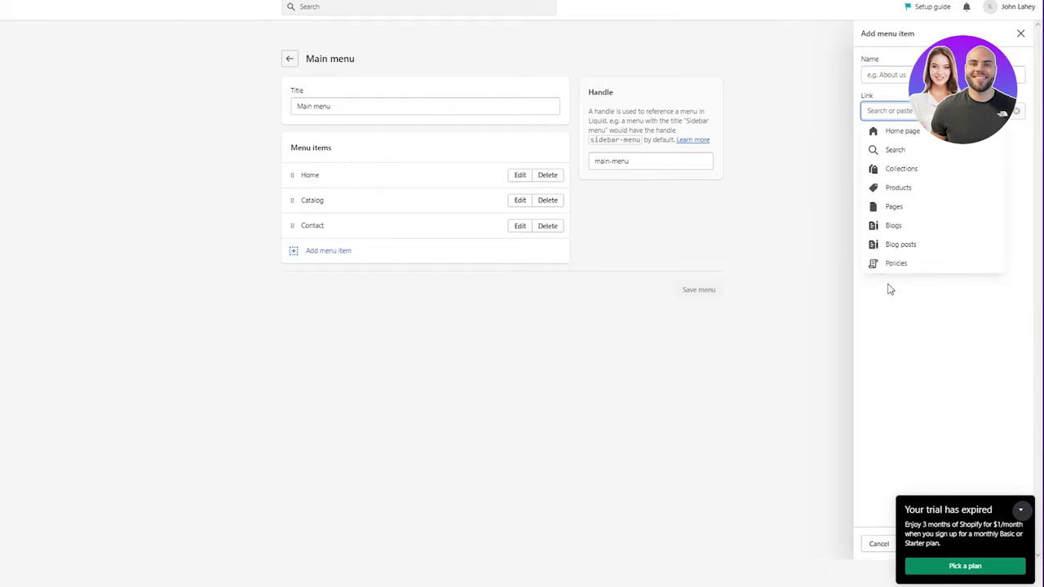
pyautogui.click(922, 214)
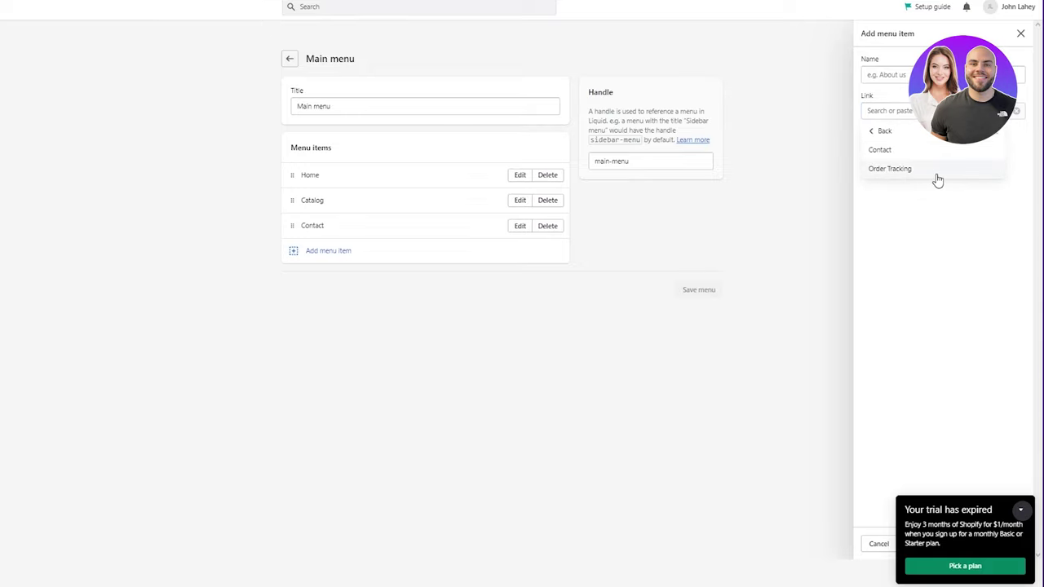
pyautogui.click(937, 174)
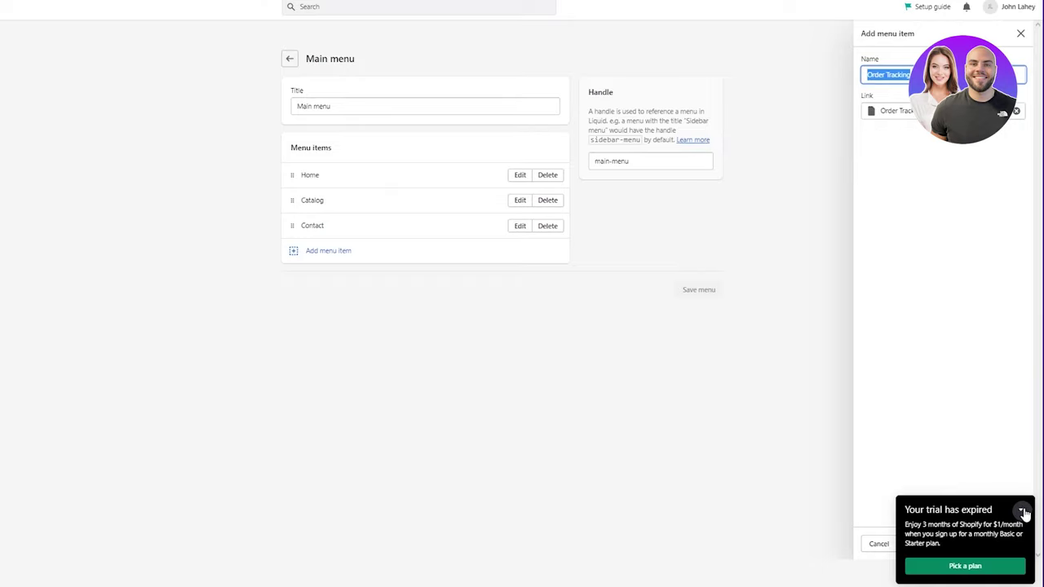
pyautogui.click(1022, 512)
pyautogui.click(1006, 542)
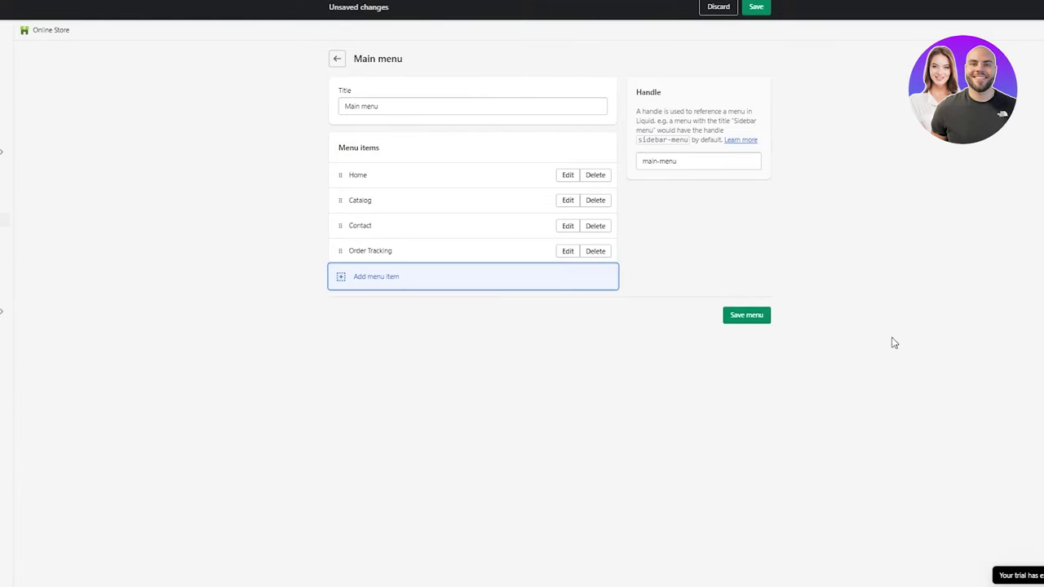
pyautogui.click(756, 7)
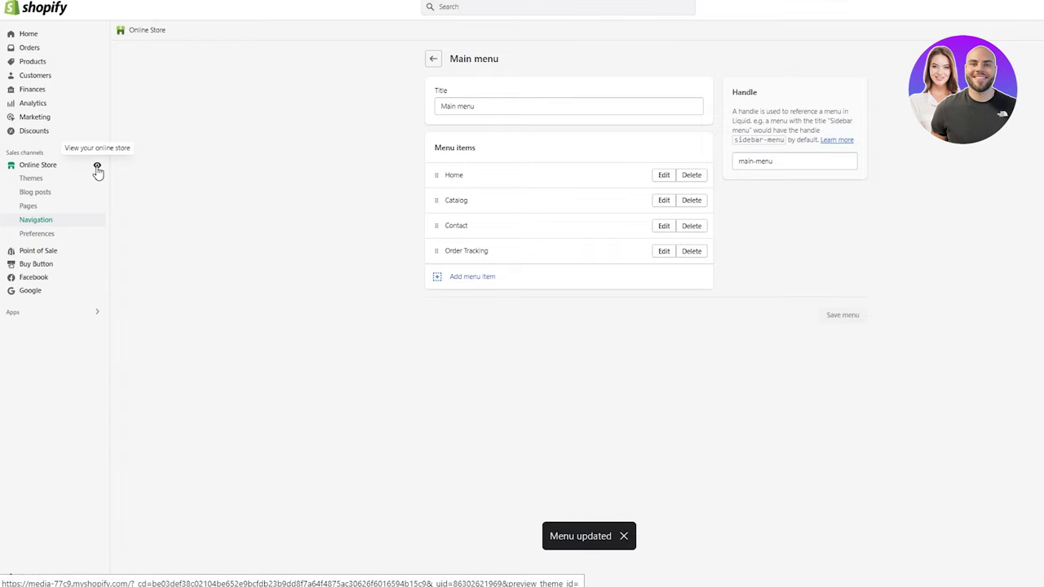
pyautogui.click(97, 168)
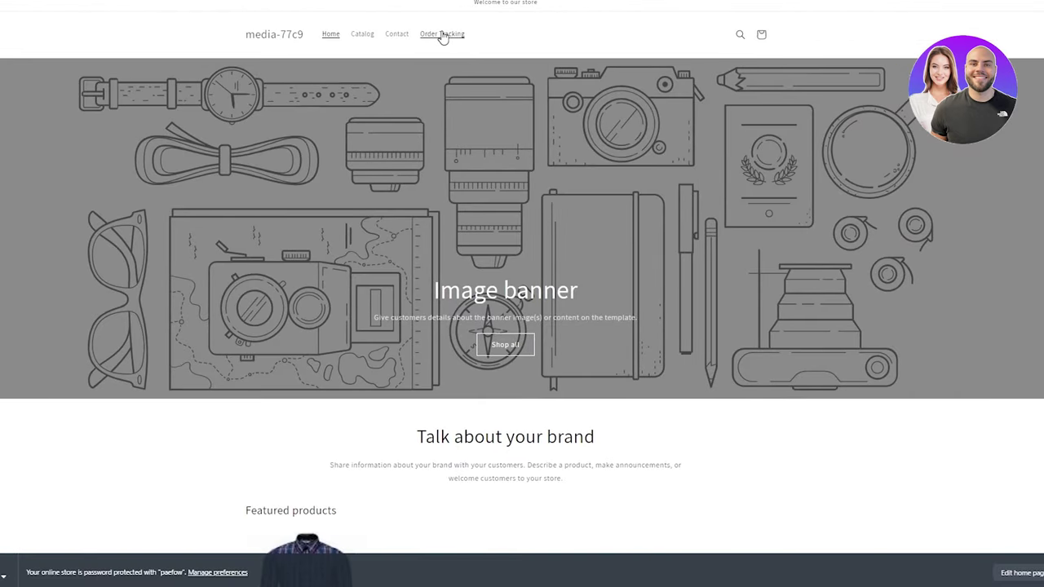
pyautogui.click(441, 35)
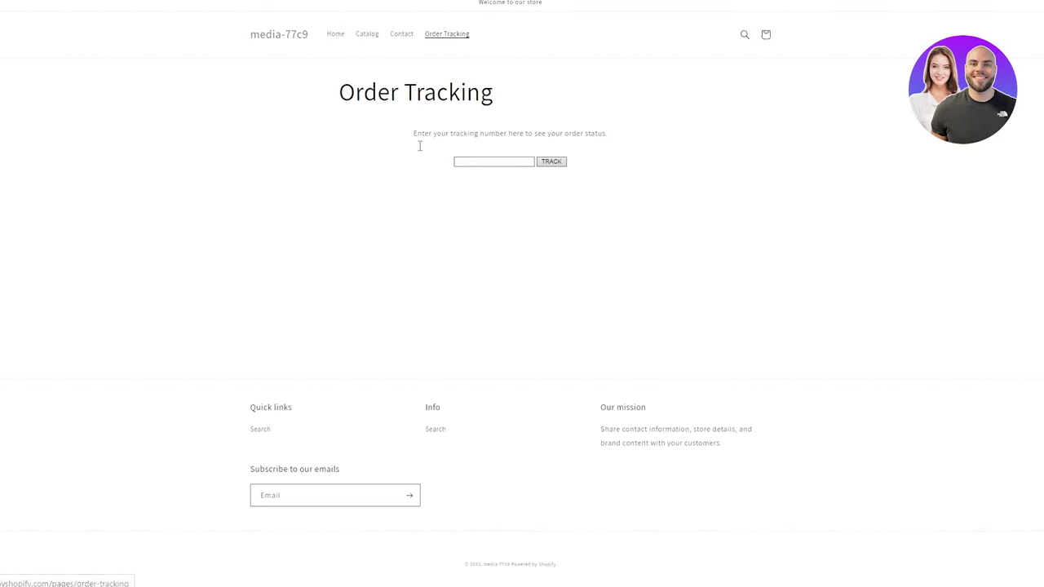
pyautogui.click(494, 161)
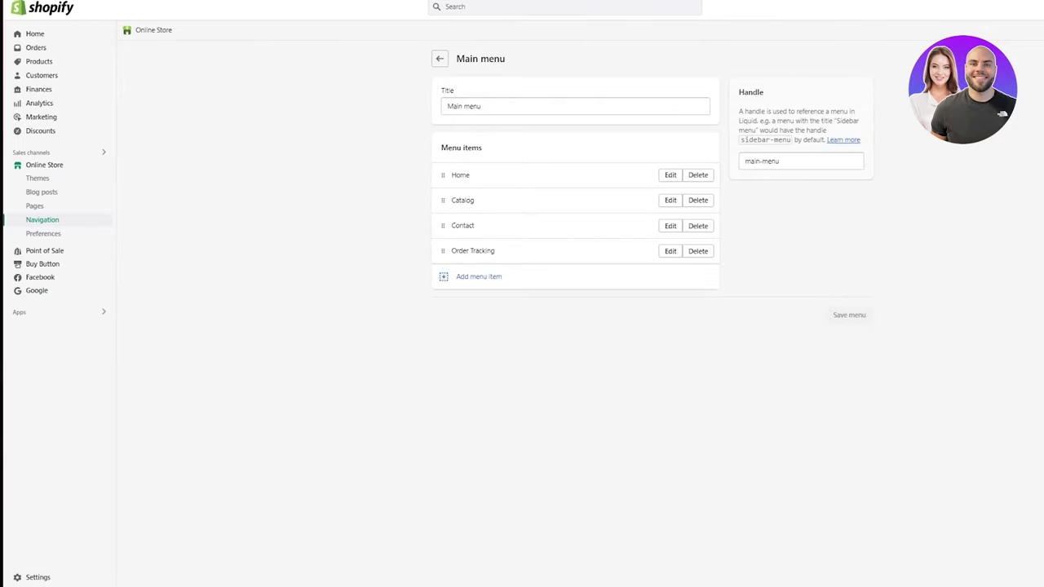
# Step: Go to Settings > Notifications and open the Shipping confirmation email template
pyautogui.click(54, 579)
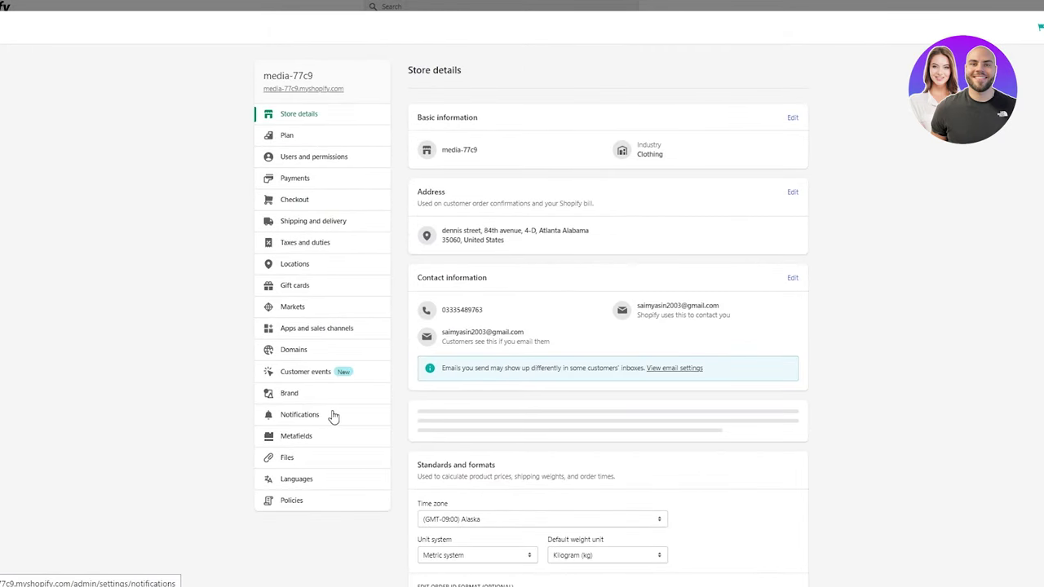
pyautogui.click(332, 416)
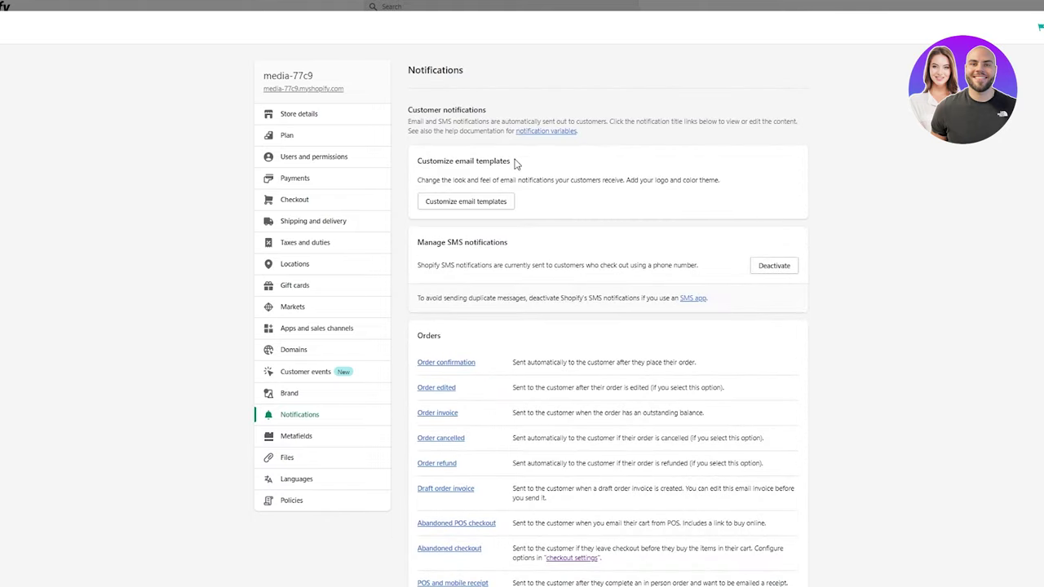
pyautogui.scroll(-6, 552, 403)
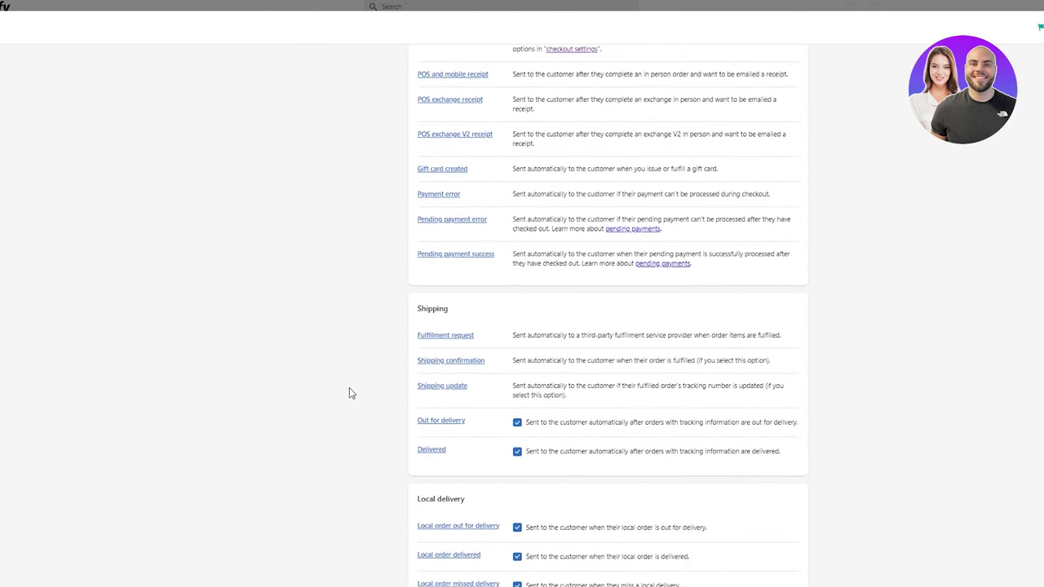
pyautogui.click(441, 364)
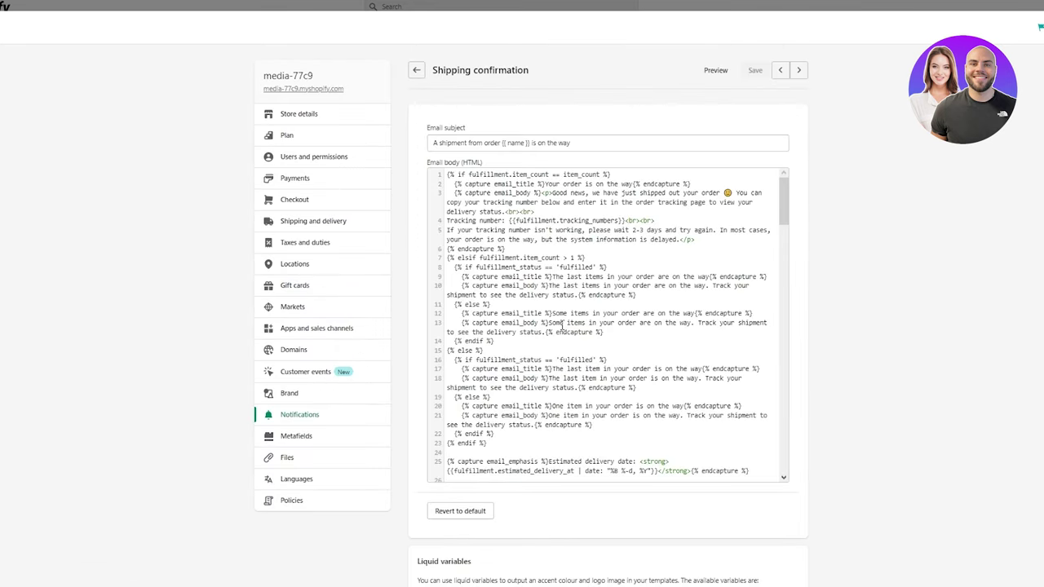
# Step: Select all the Shipping confirmation Email body (HTML) code and delete it
pyautogui.scroll(-10, 561, 326)
pyautogui.scroll(10, 561, 326)
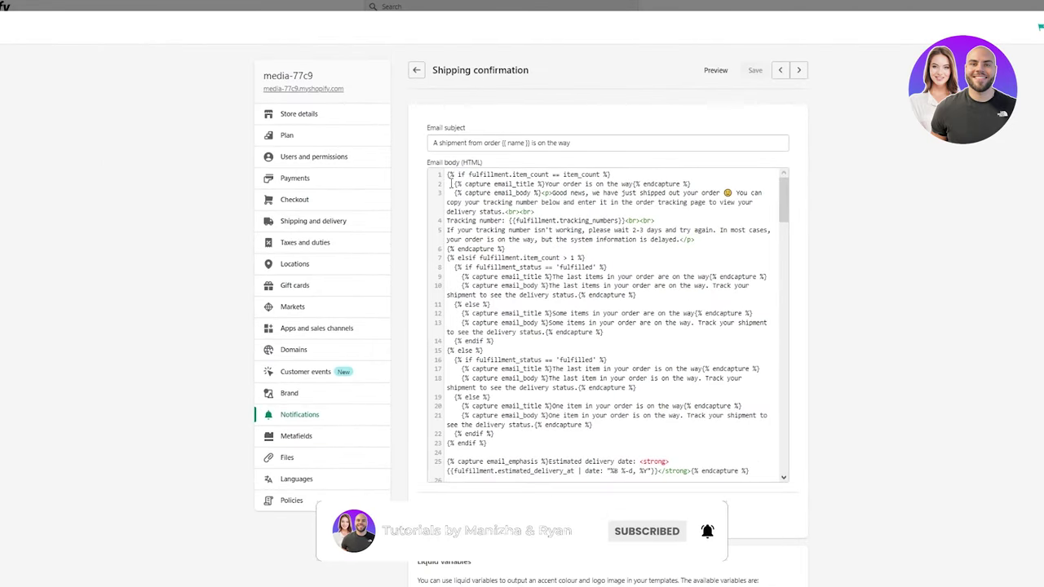
pyautogui.moveTo(450, 183); pyautogui.dragTo(765, 523)
pyautogui.press('BackSpace')
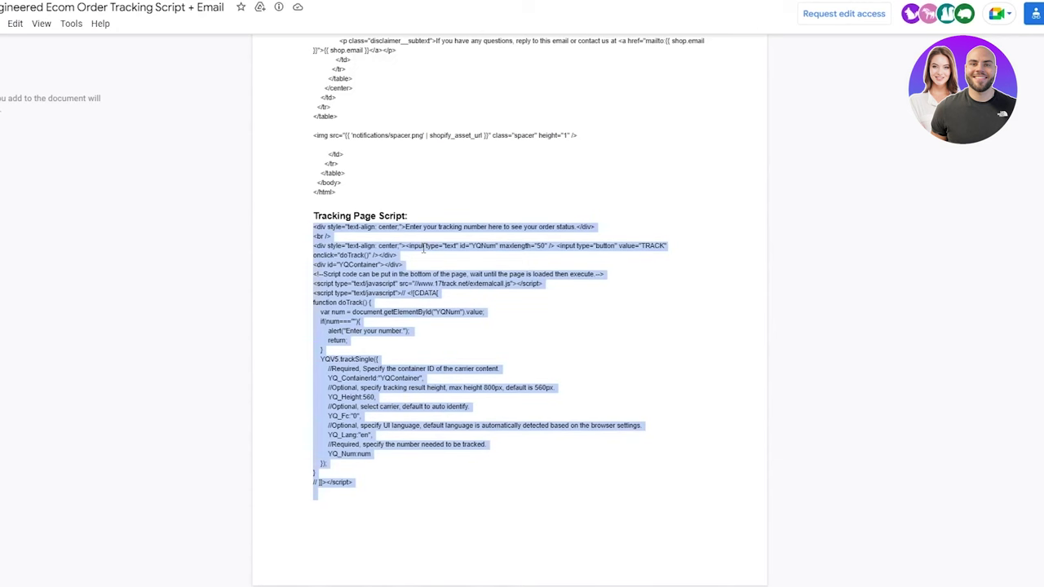
pyautogui.scroll(15, 522, 326)
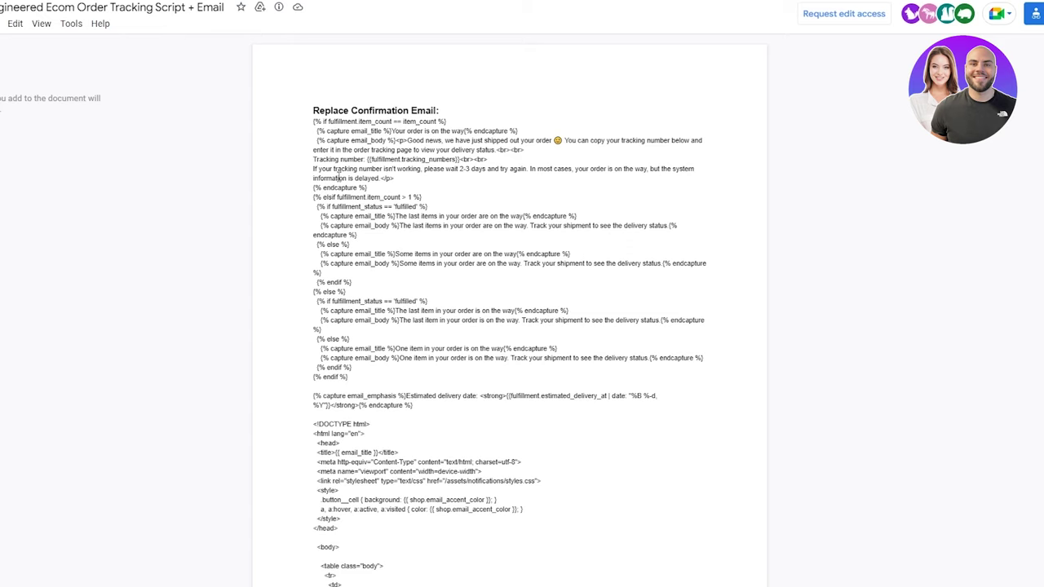
# Step: Select all the code under 'Replace Confirmation Email:' in the doc to copy it
pyautogui.scroll(-15, 447, 431)
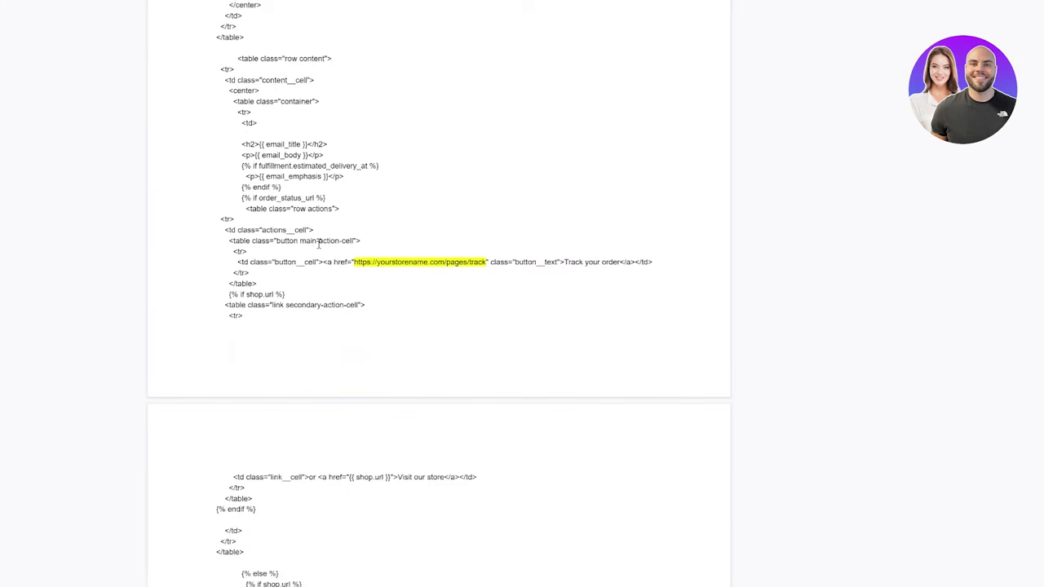
pyautogui.scroll(-10, 317, 243)
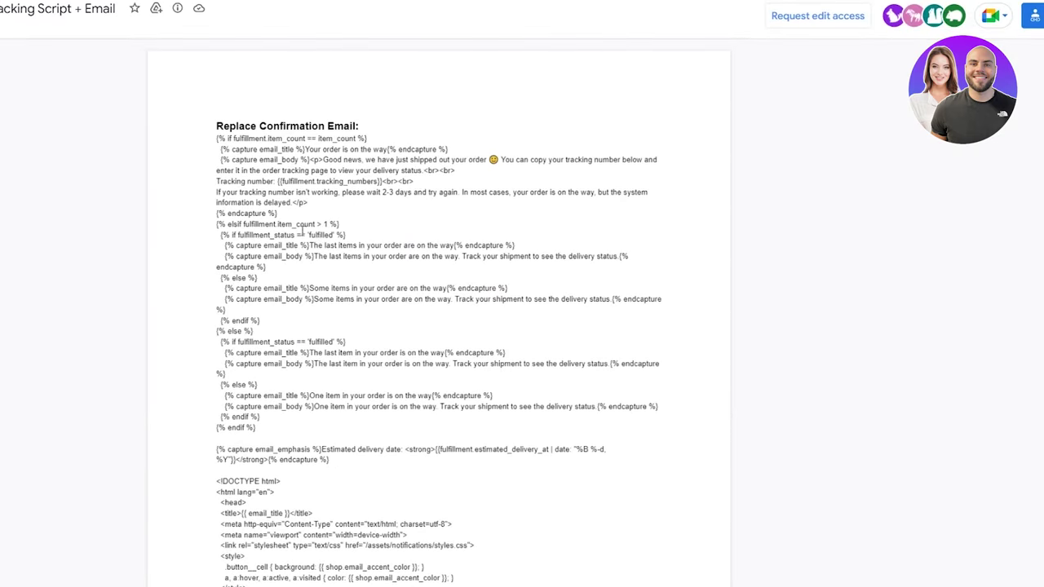
pyautogui.moveTo(213, 138); pyautogui.dragTo(457, 586)
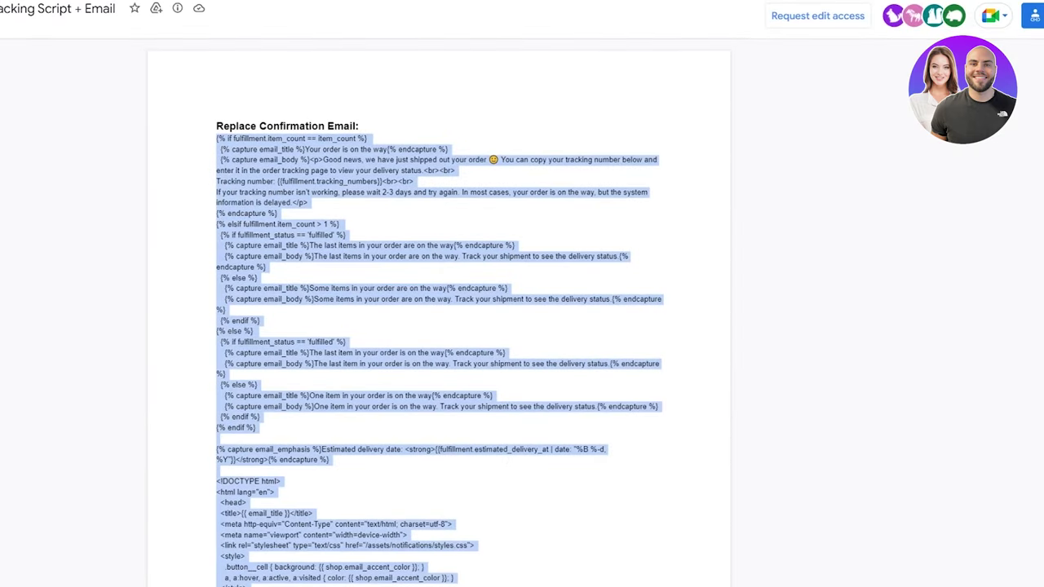
pyautogui.moveTo(726, 511); pyautogui.dragTo(725, 584)
pyautogui.click(309, 177)
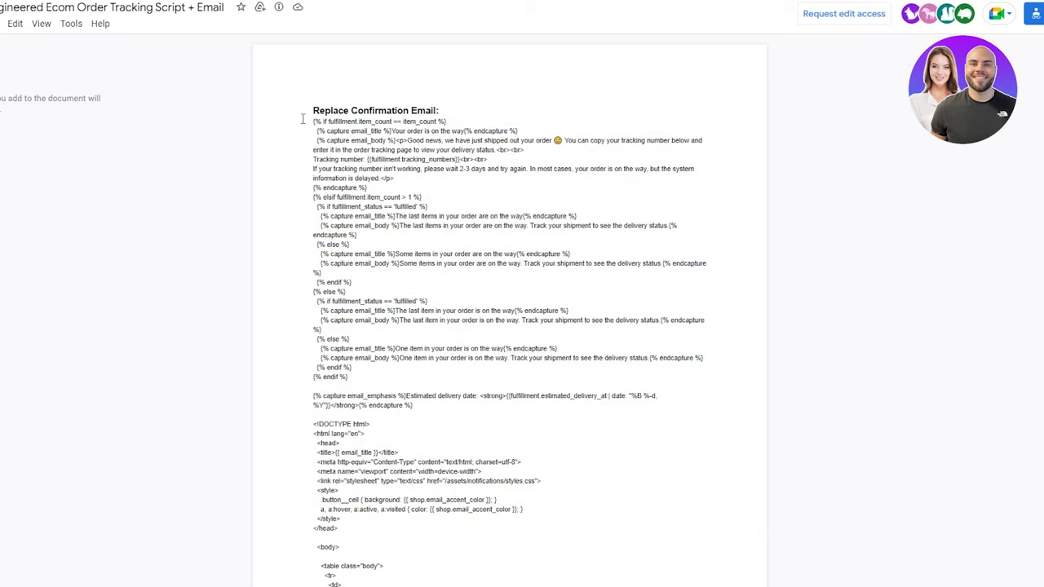
pyautogui.moveTo(302, 119); pyautogui.dragTo(546, 287)
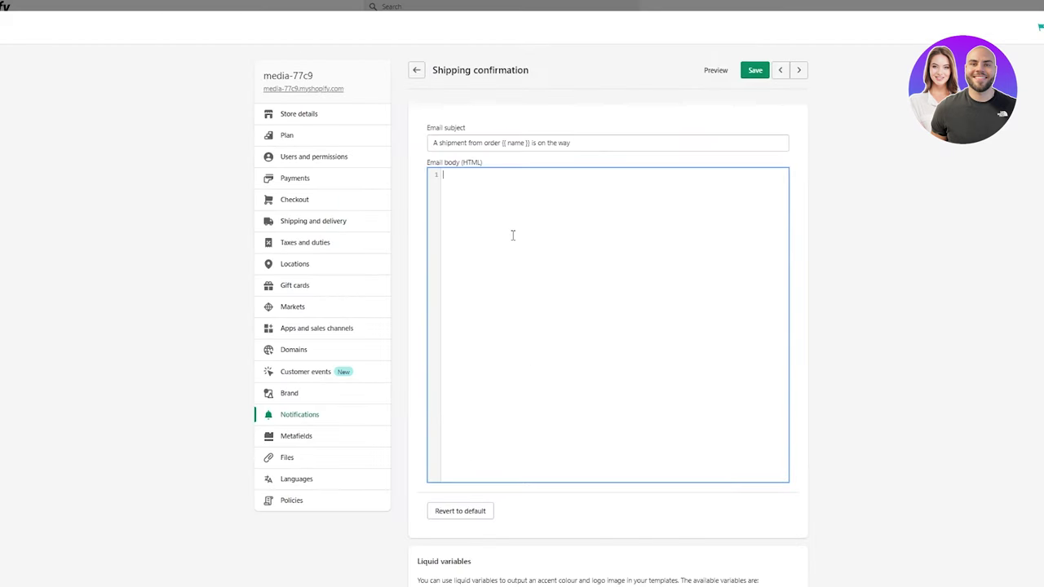
# Step: Paste the replacement template code into the empty Email body (HTML) editor
pyautogui.hotkey('ctrl', 'v')
pyautogui.scroll(5, 615, 295)
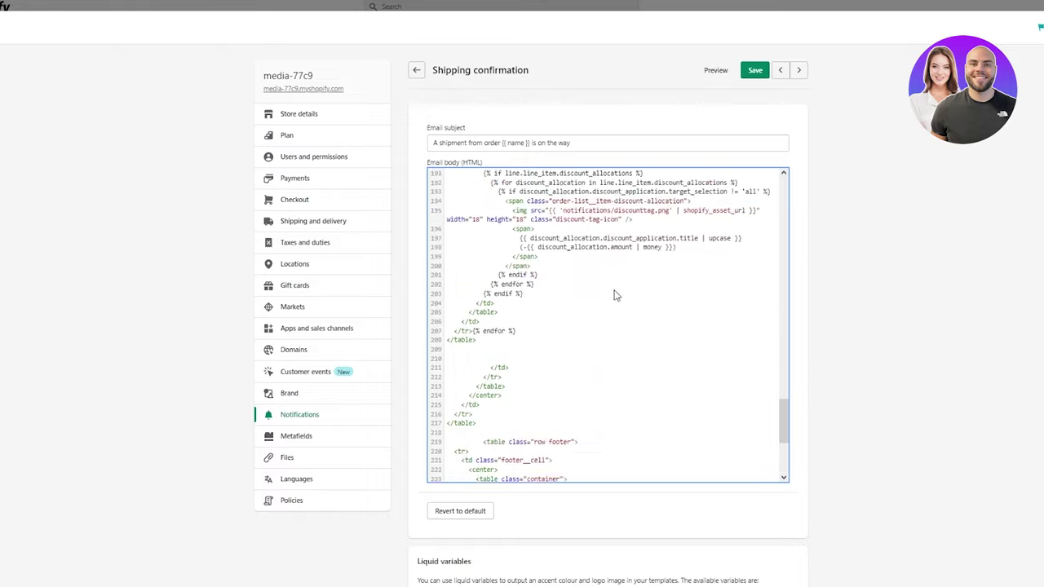
pyautogui.scroll(7, 616, 296)
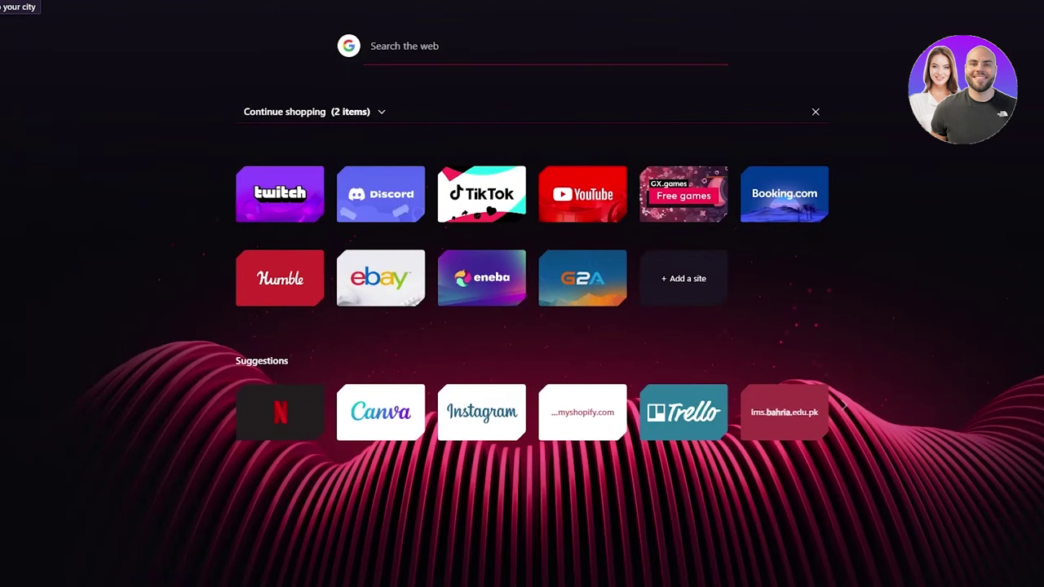
pyautogui.write('https://media-77c9.myshopify.com/pages/order-tracking')
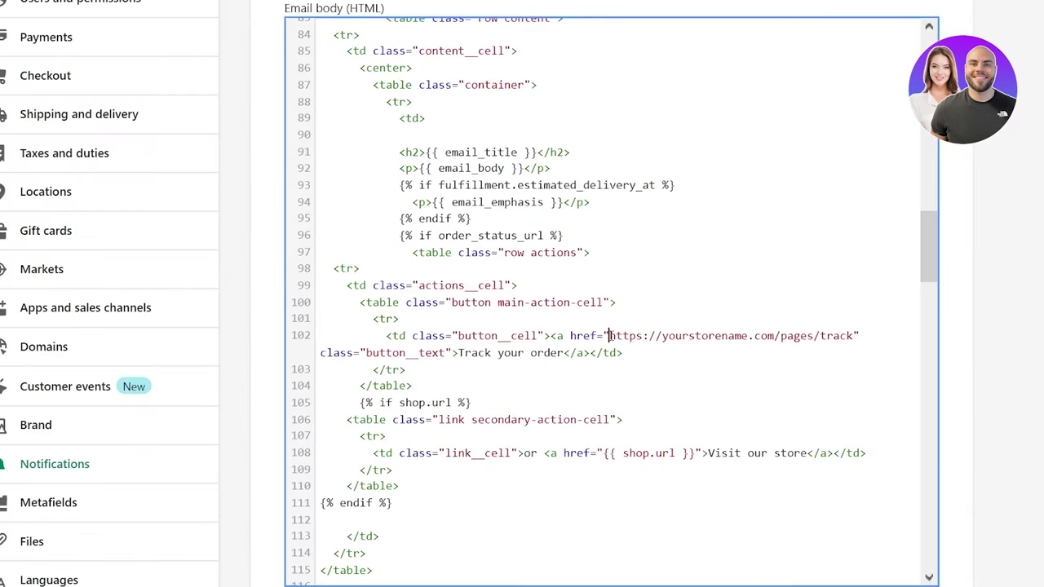
pyautogui.moveTo(611, 335); pyautogui.dragTo(854, 339)
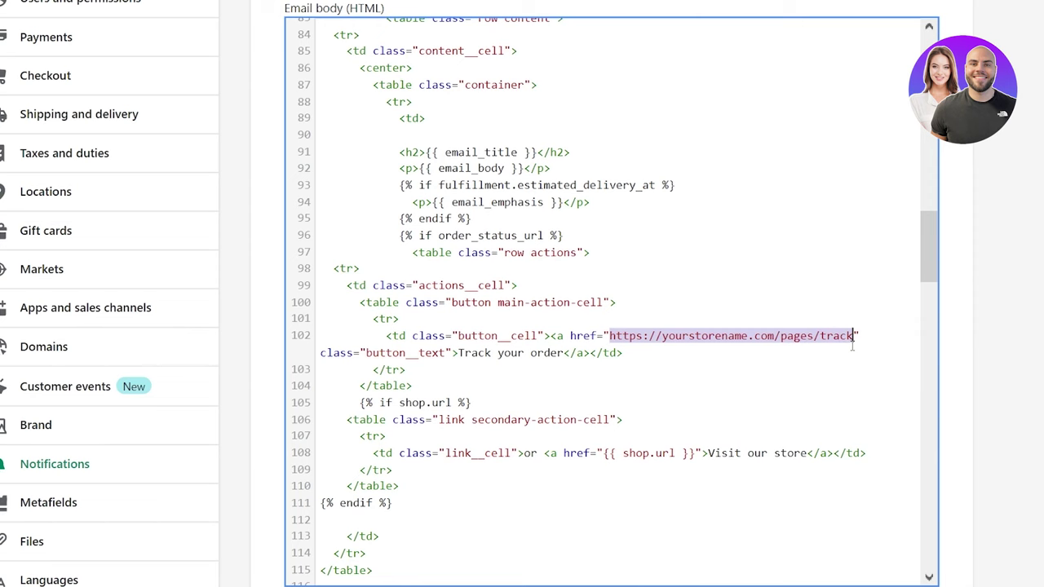
pyautogui.write('https://media-77c9.myshopify.com/pages/order-tracking')
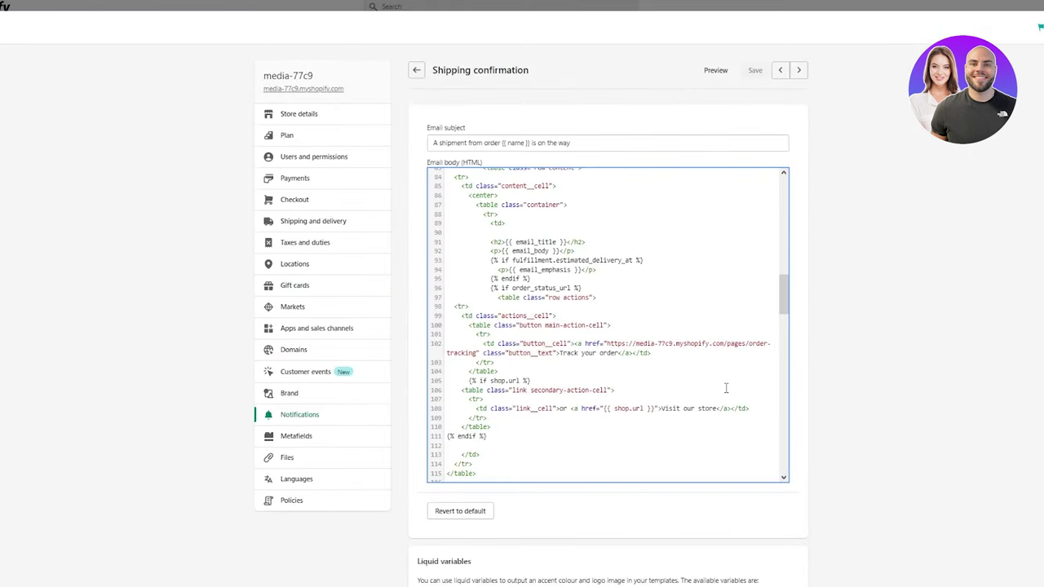
pyautogui.moveTo(928, 245); pyautogui.dragTo(929, 486)
pyautogui.scroll(-2, 822, 425)
pyautogui.scroll(2, 822, 425)
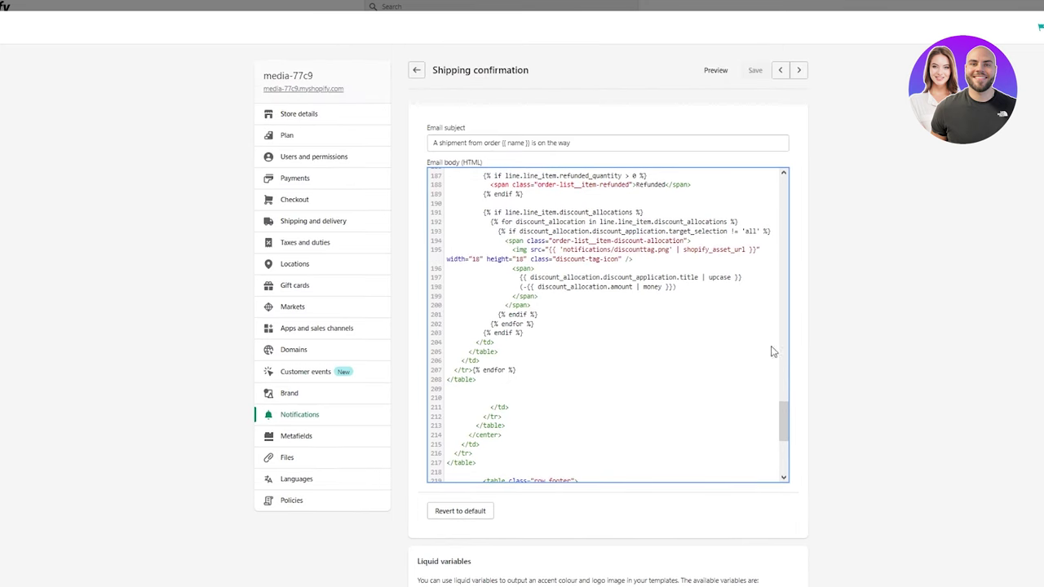
pyautogui.click(765, 132)
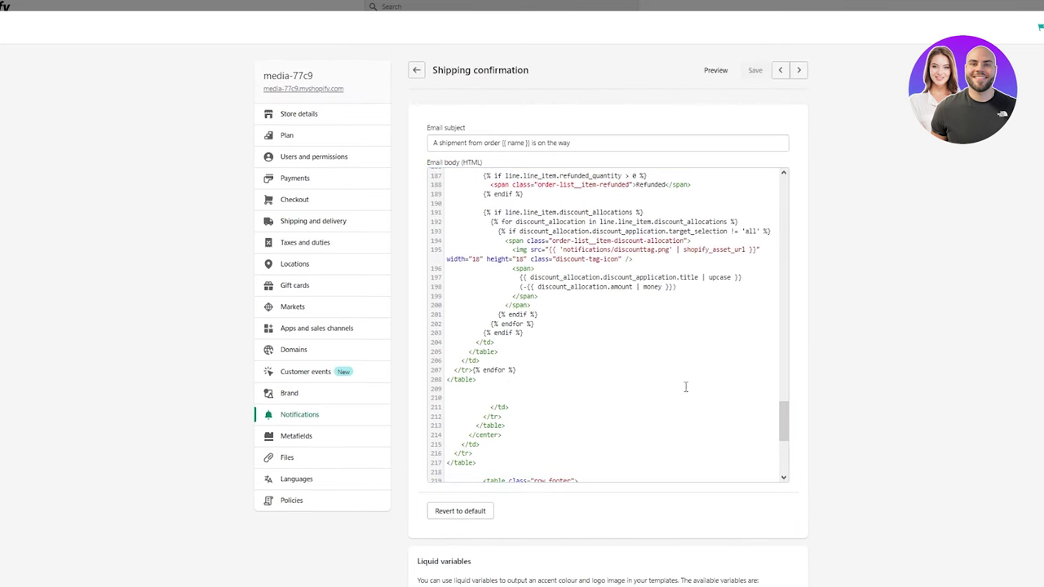
pyautogui.scroll(20, 559, 395)
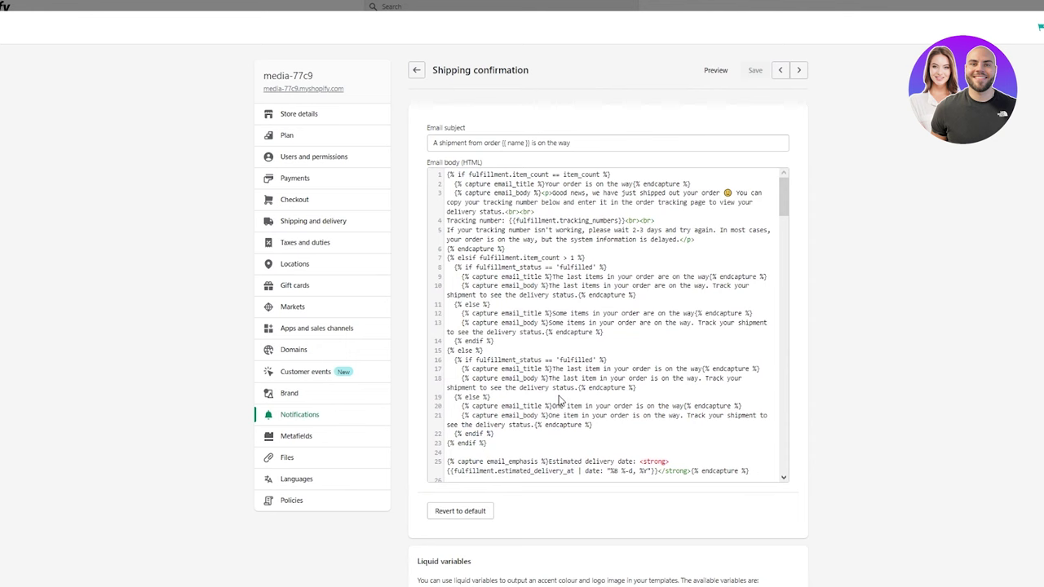
pyautogui.scroll(-10, 750, 182)
pyautogui.scroll(-2, 834, 361)
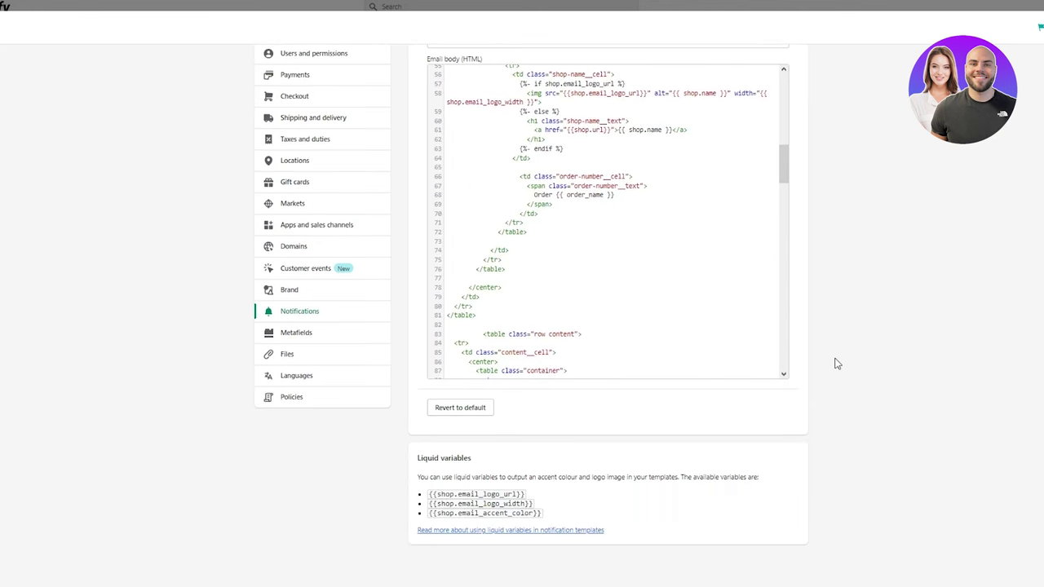
pyautogui.click(633, 231)
pyautogui.scroll(15, 750, 223)
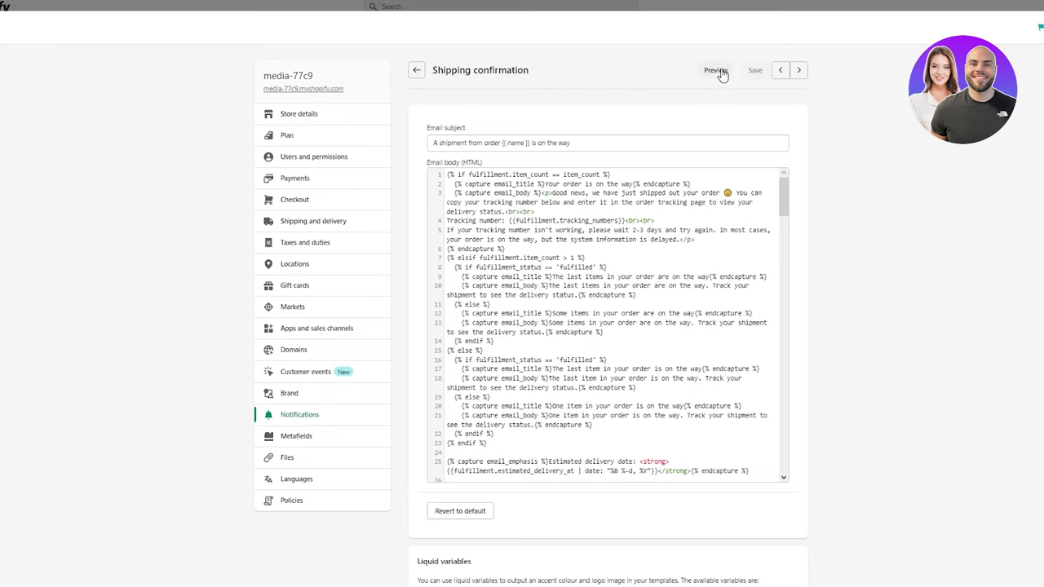
# Step: Preview the shipping confirmation email down to its Track your order button, then close the preview
pyautogui.click(716, 71)
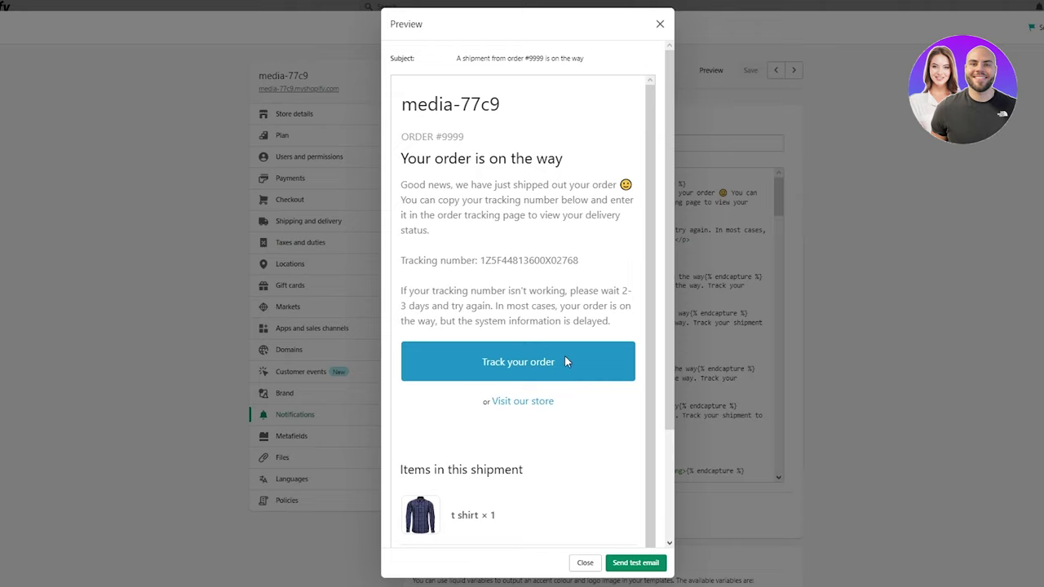
pyautogui.scroll(-1, 564, 356)
pyautogui.scroll(-3, 499, 502)
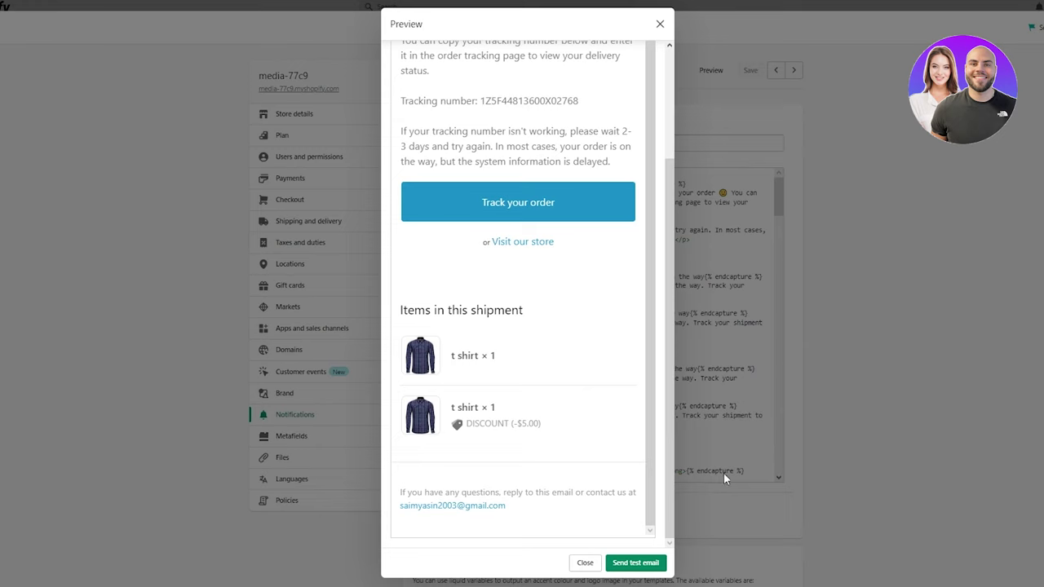
pyautogui.click(585, 563)
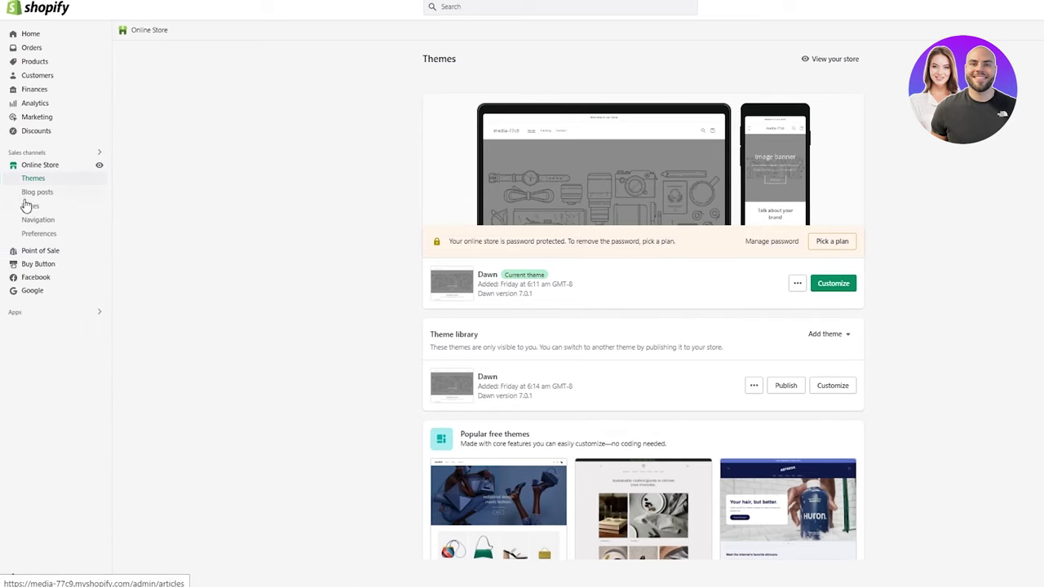
# Step: From Pages, view the live storefront and follow the Order Tracking menu link to its tracking number field
pyautogui.click(33, 206)
pyautogui.click(99, 165)
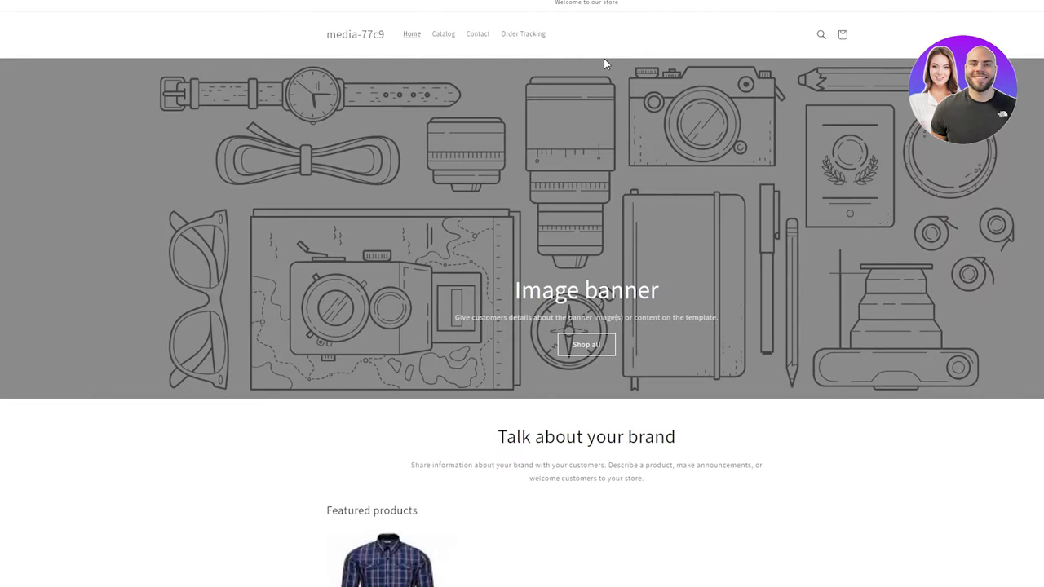
pyautogui.scroll(-5, 503, 270)
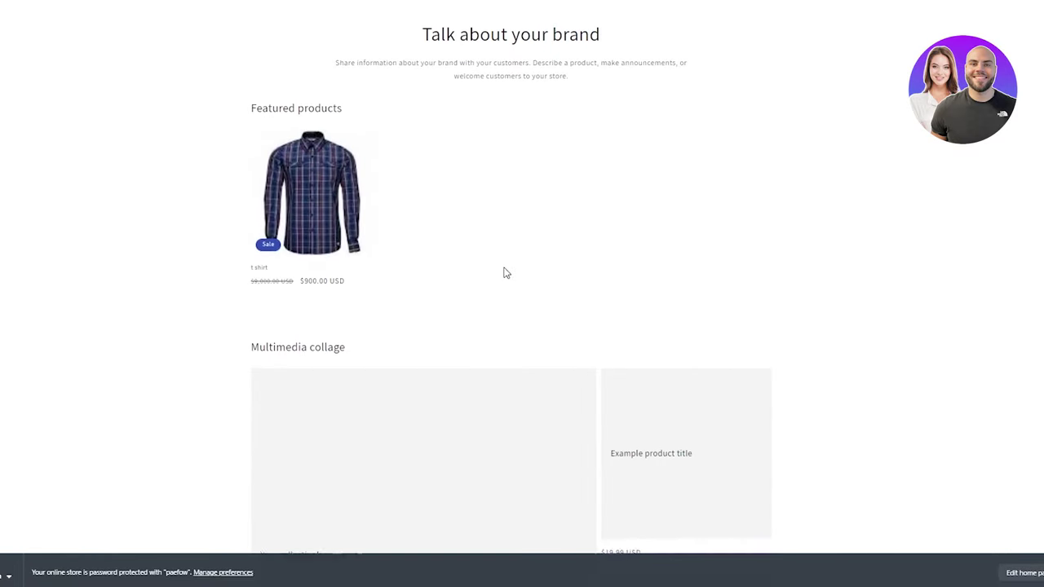
pyautogui.scroll(5, 503, 270)
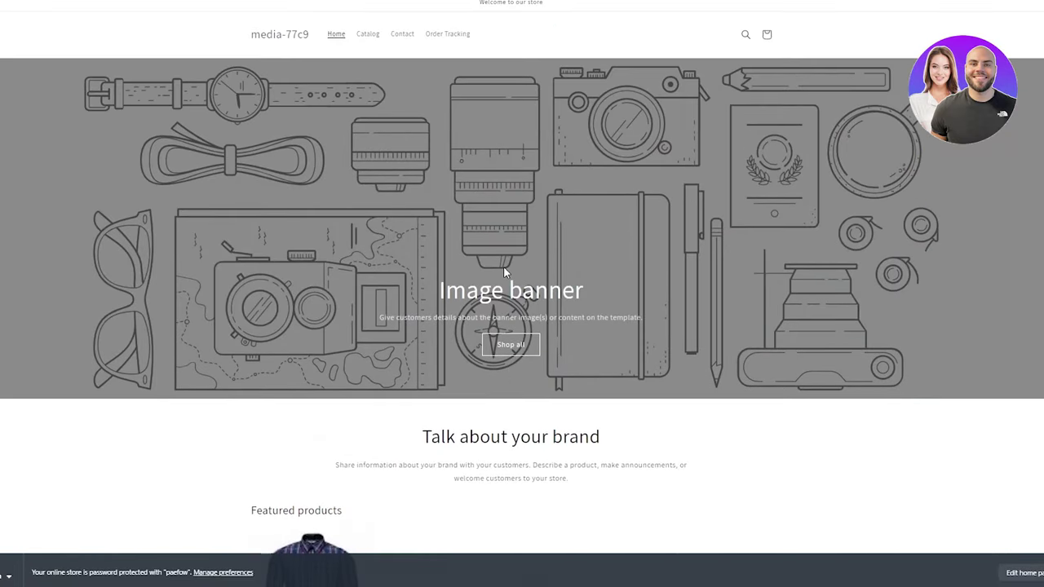
pyautogui.click(448, 38)
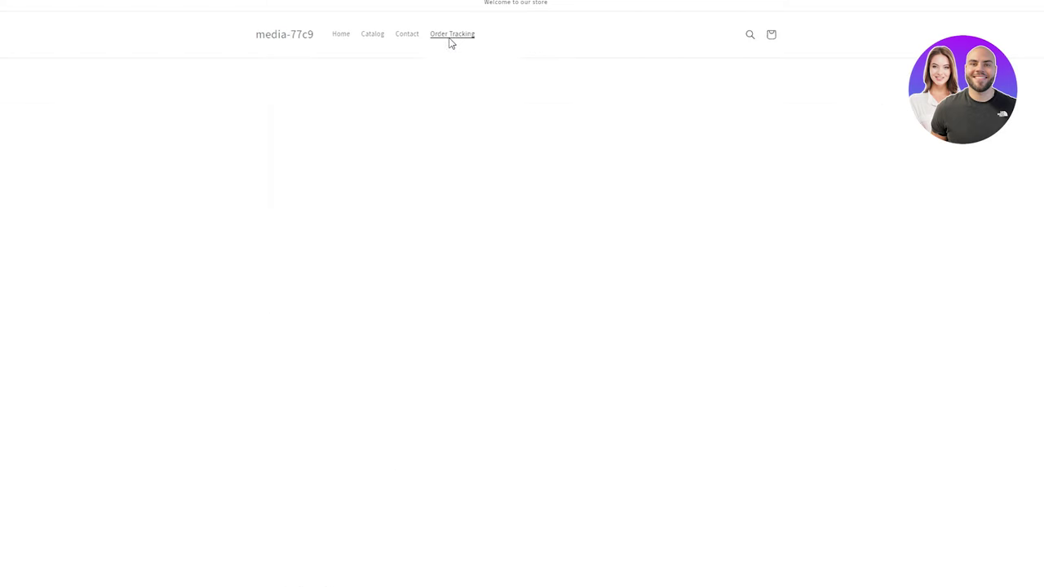
pyautogui.click(493, 160)
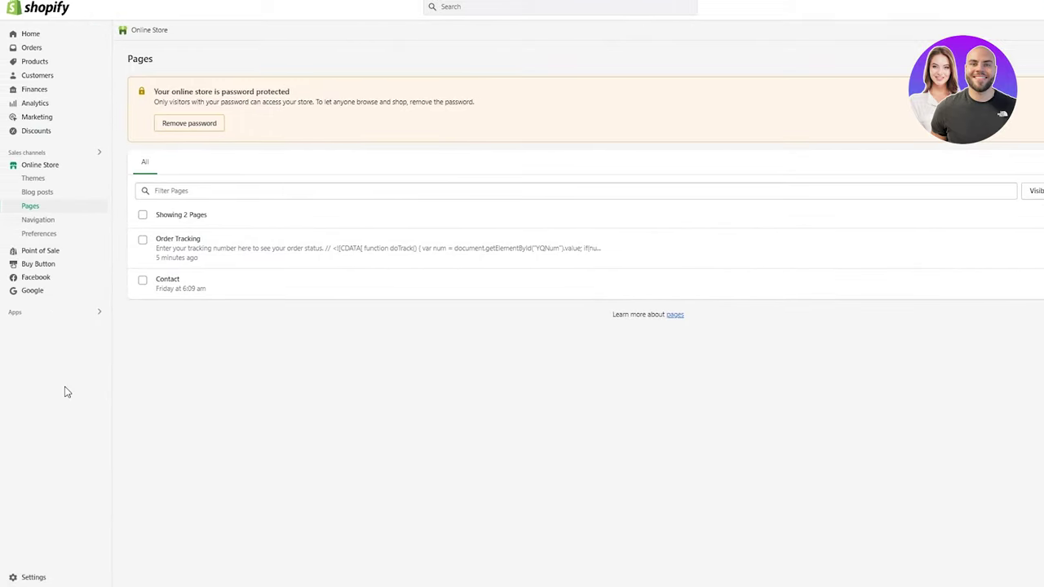
# Step: Check the store's Navigation menus for the Order Tracking item in the Main menu
pyautogui.click(49, 221)
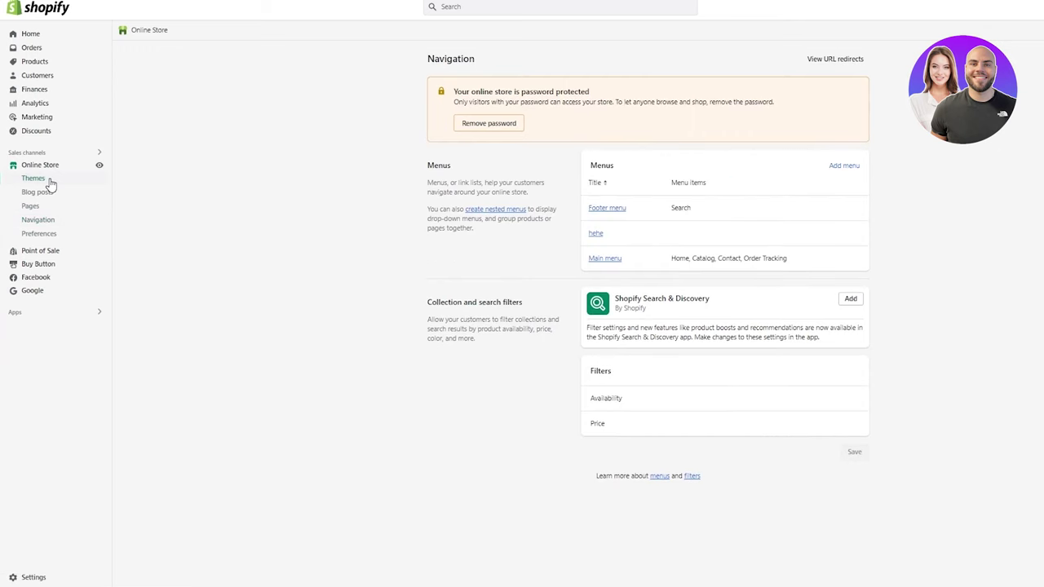
pyautogui.click(47, 182)
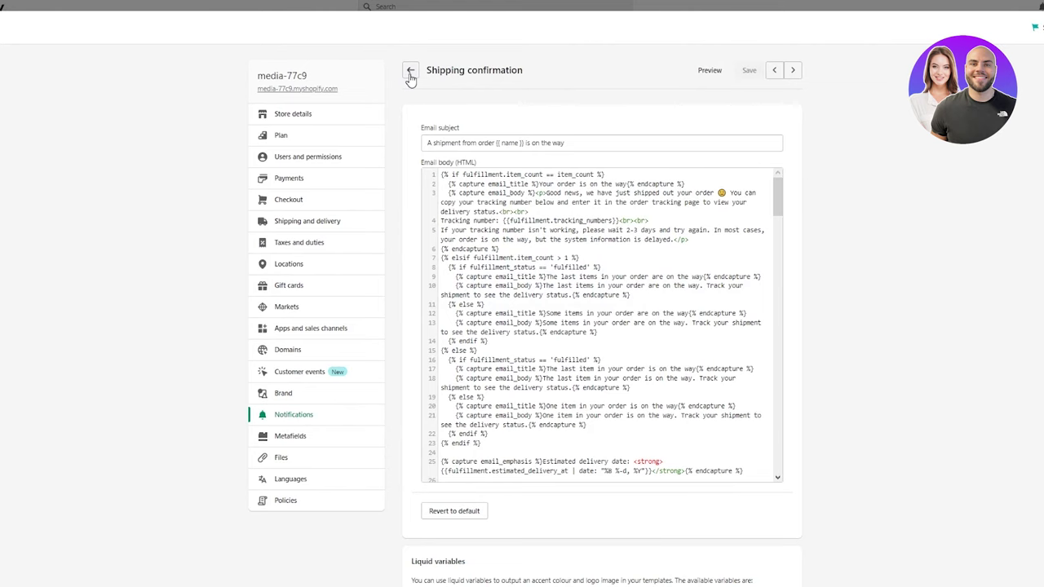
# Step: Go back from the Shipping confirmation template to the Notifications list
pyautogui.click(410, 71)
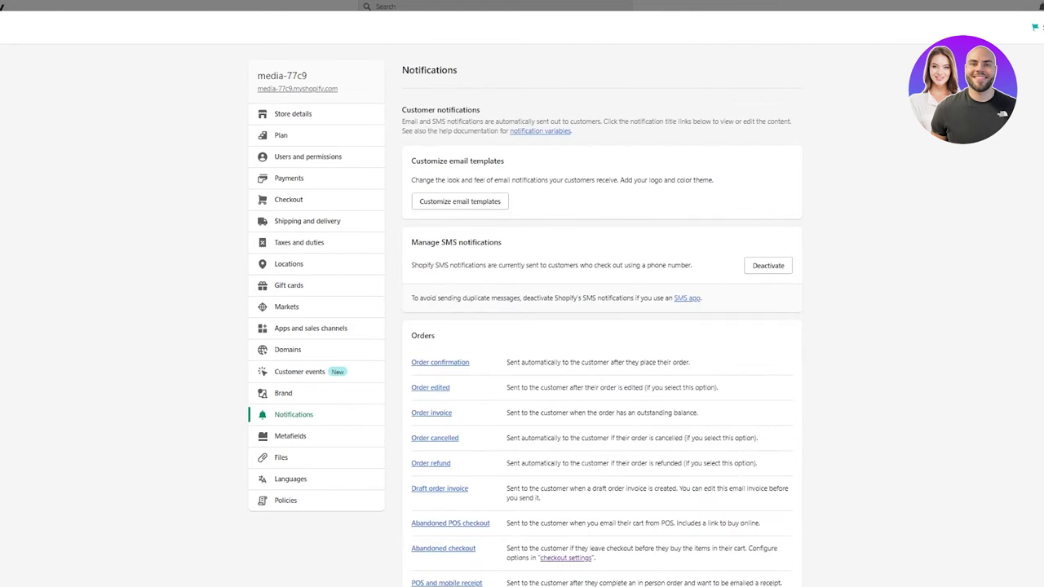